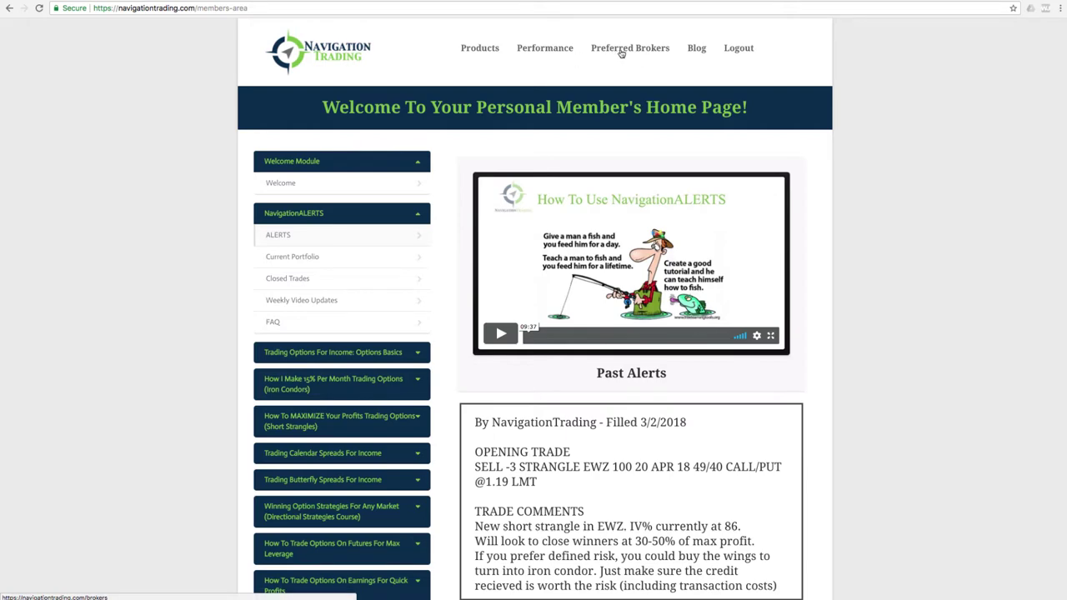
Step: Open the tastyworks details from the Preferred Brokers page and review its trading prices
click(621, 50)
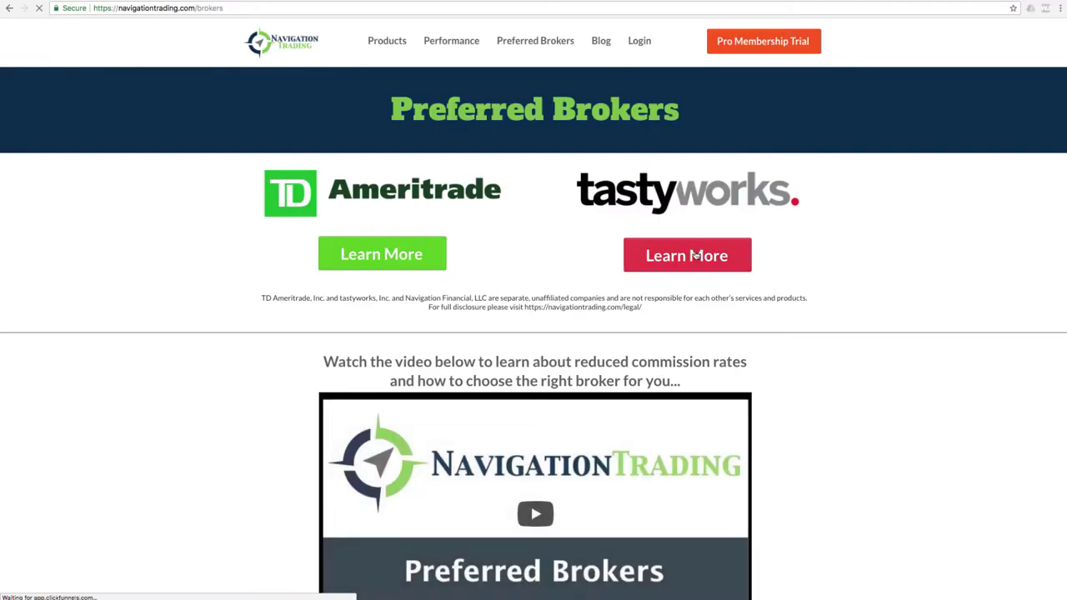
click(694, 255)
scroll(688, 288, down, 5)
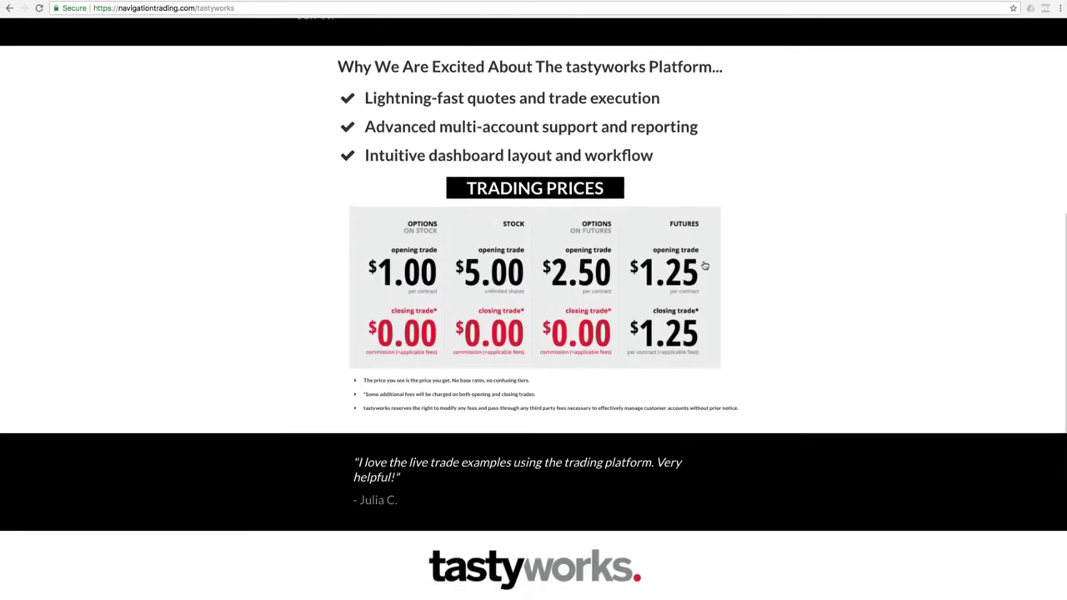
scroll(689, 289, down, 1)
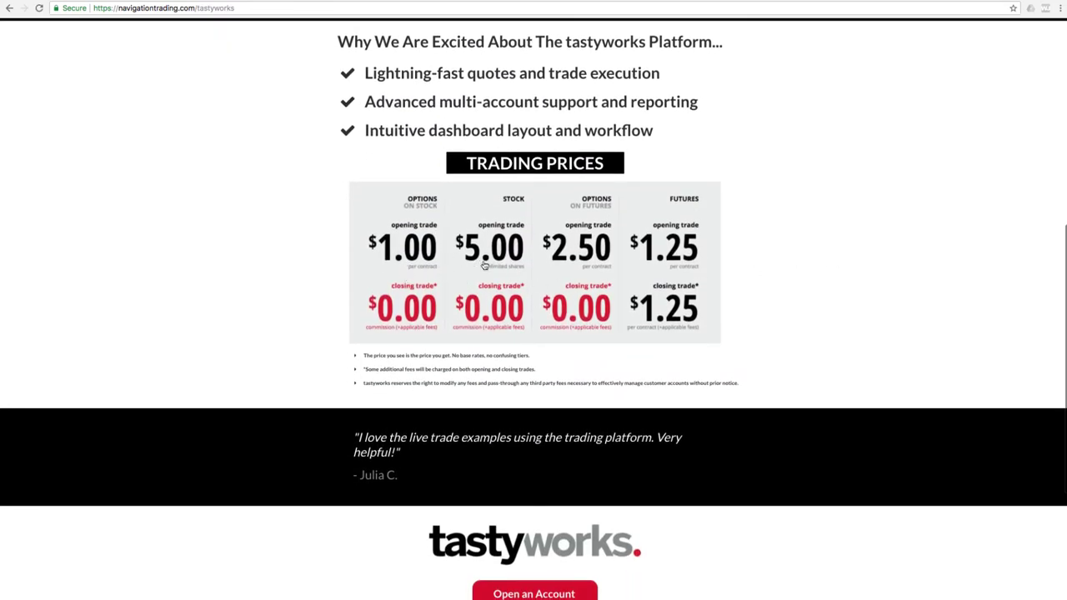
scroll(864, 224, up, 1)
scroll(864, 223, up, 5)
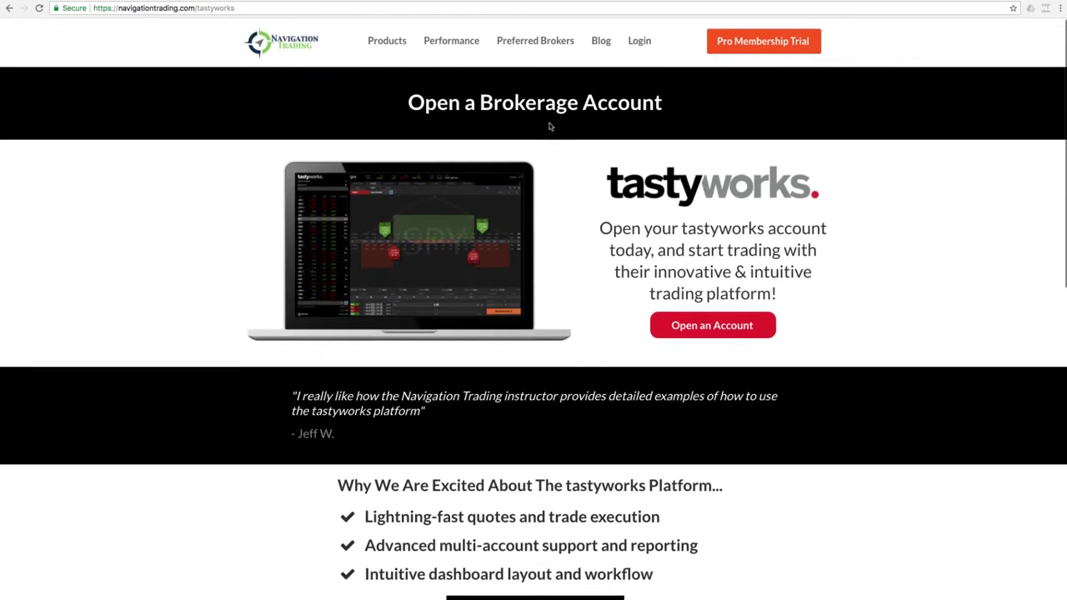
Step: Return to the members area through the login link and open the NavigationALERTS alerts page
click(643, 43)
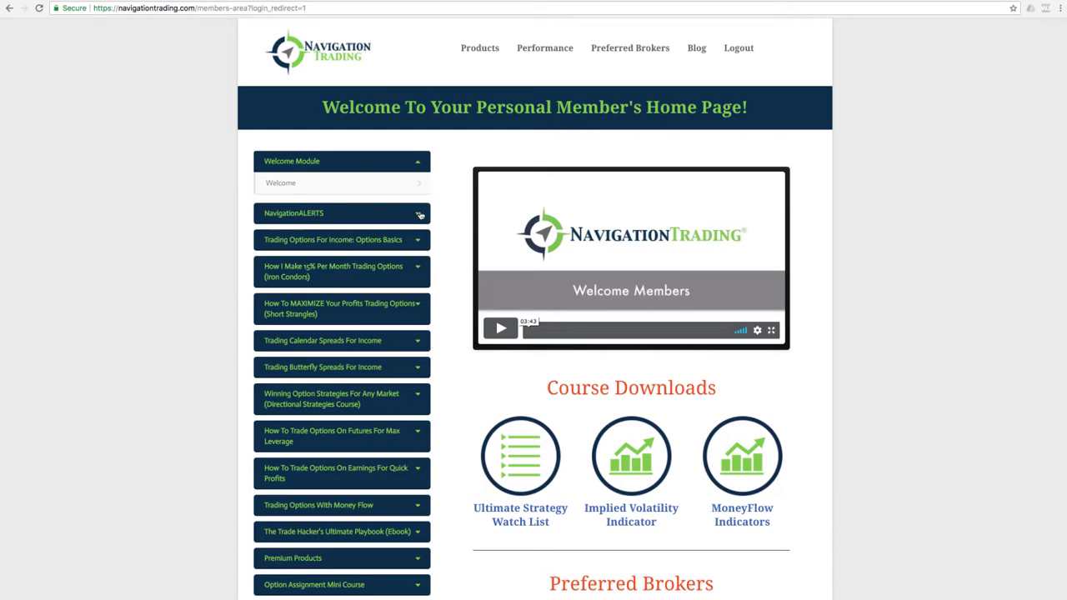
click(420, 215)
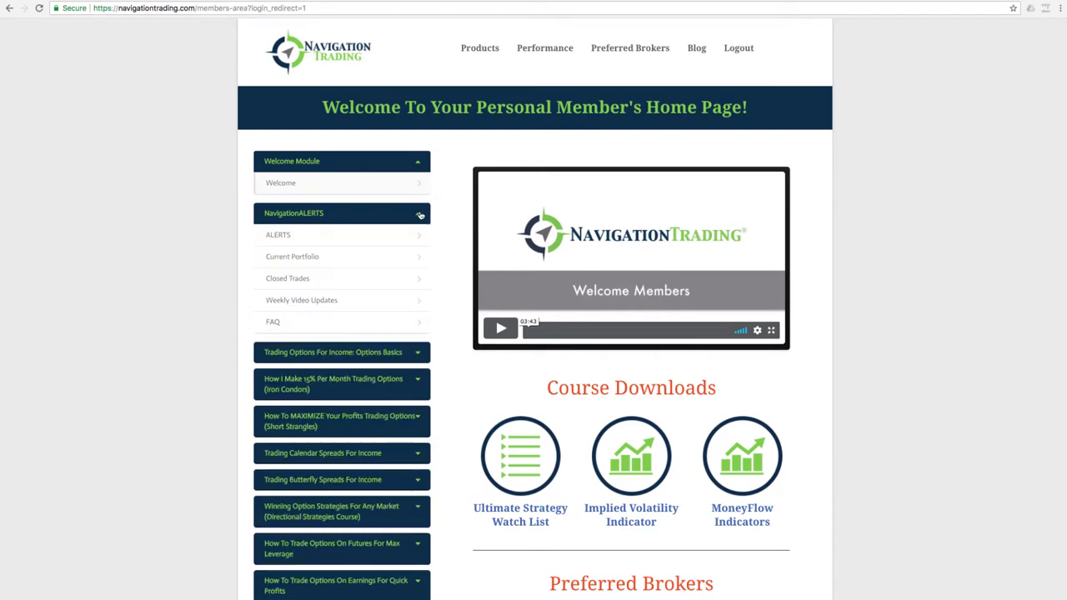
click(375, 242)
Step: Find the GLD iron condor opening trade filled 2/26/2018 in the past alerts and highlight its order text
scroll(543, 252, down, 10)
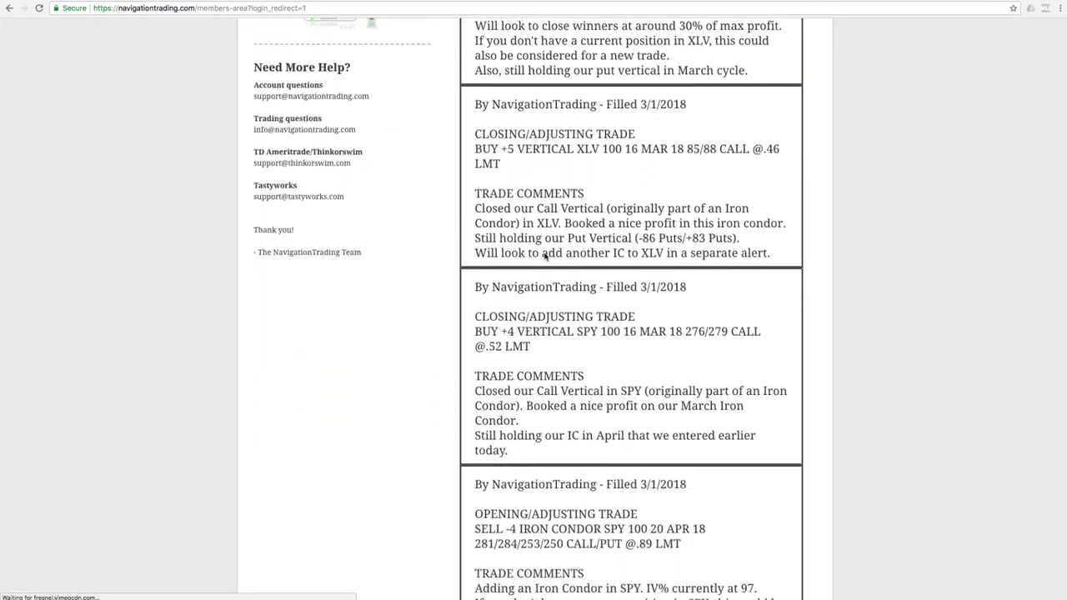
scroll(544, 256, down, 20)
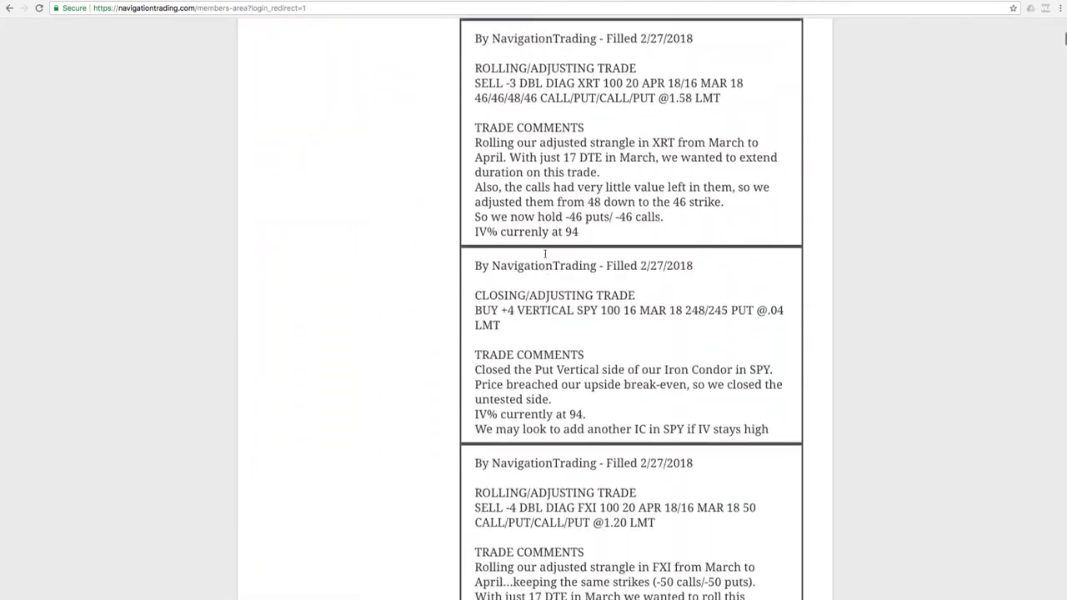
scroll(545, 254, down, 15)
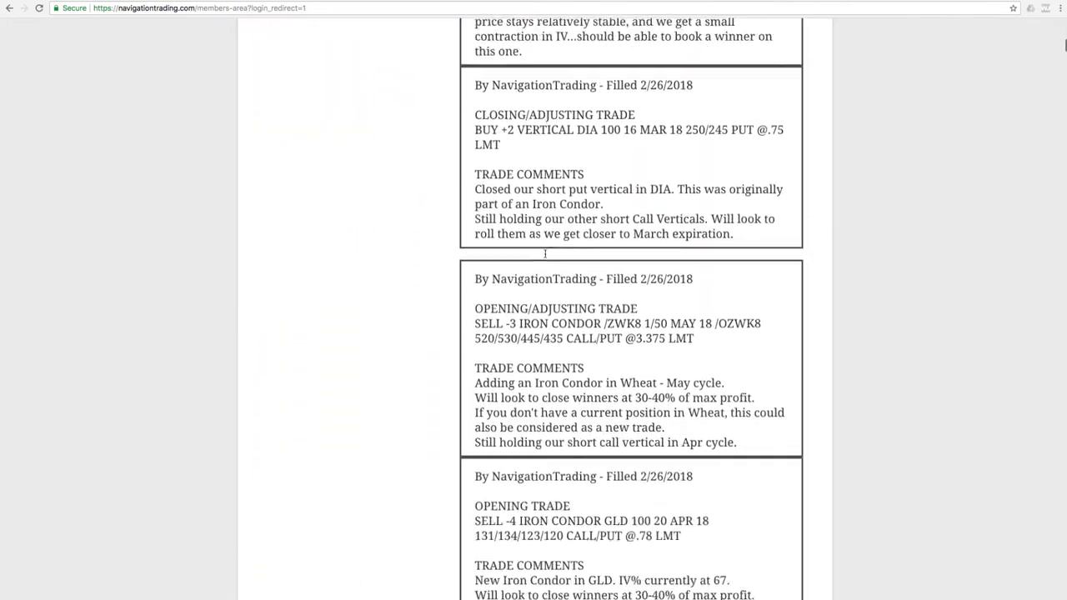
scroll(545, 253, down, 5)
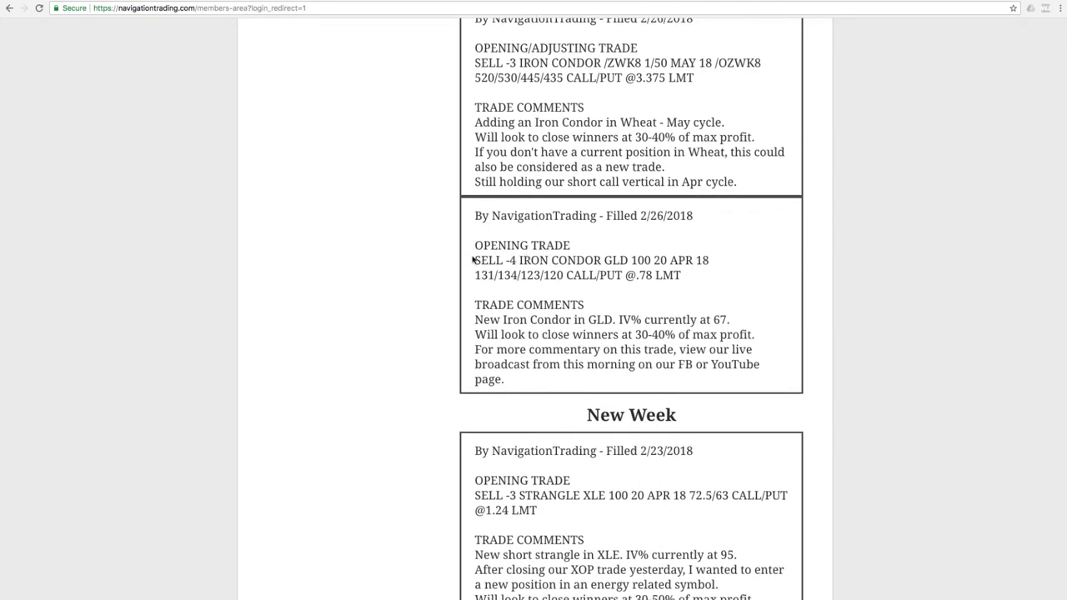
drag(476, 260, 629, 262)
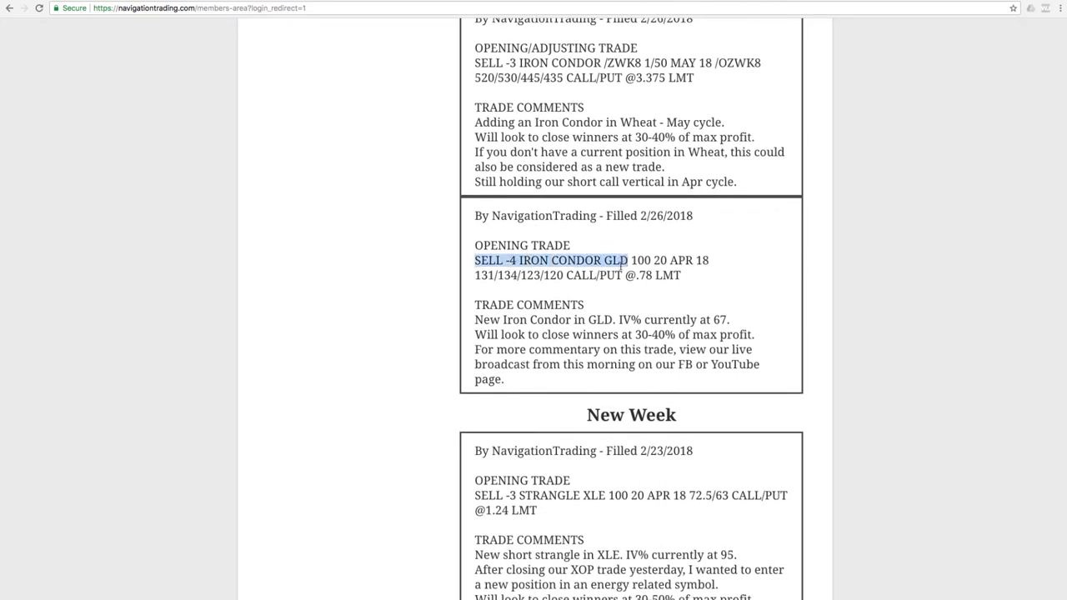
Step: Switch to thinkorswim and examine GLD's price chart, implied volatility indicator and risk profile
key(super+Tab)
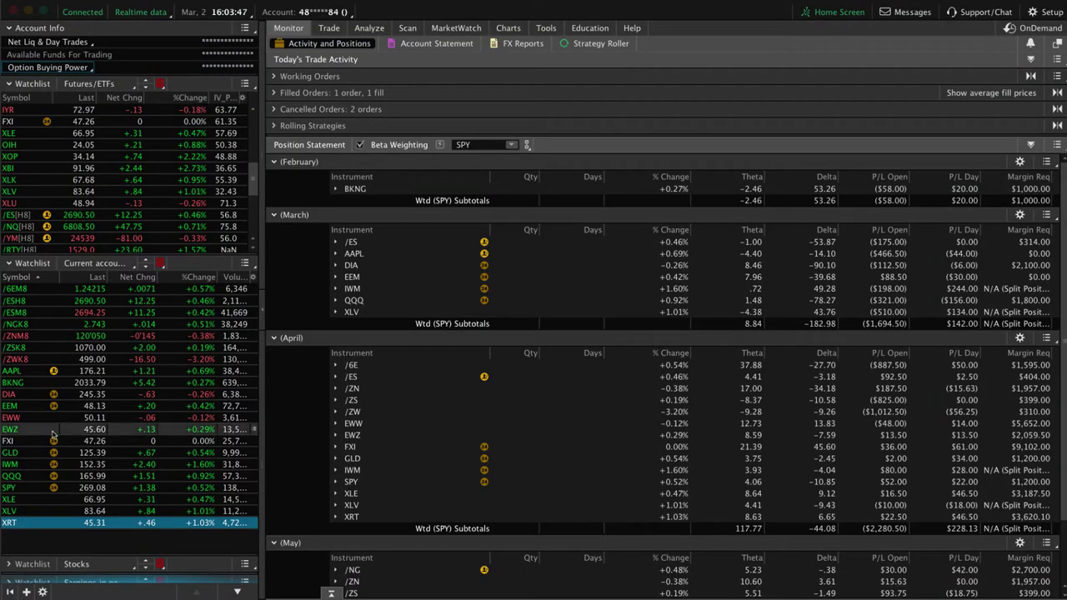
click(28, 454)
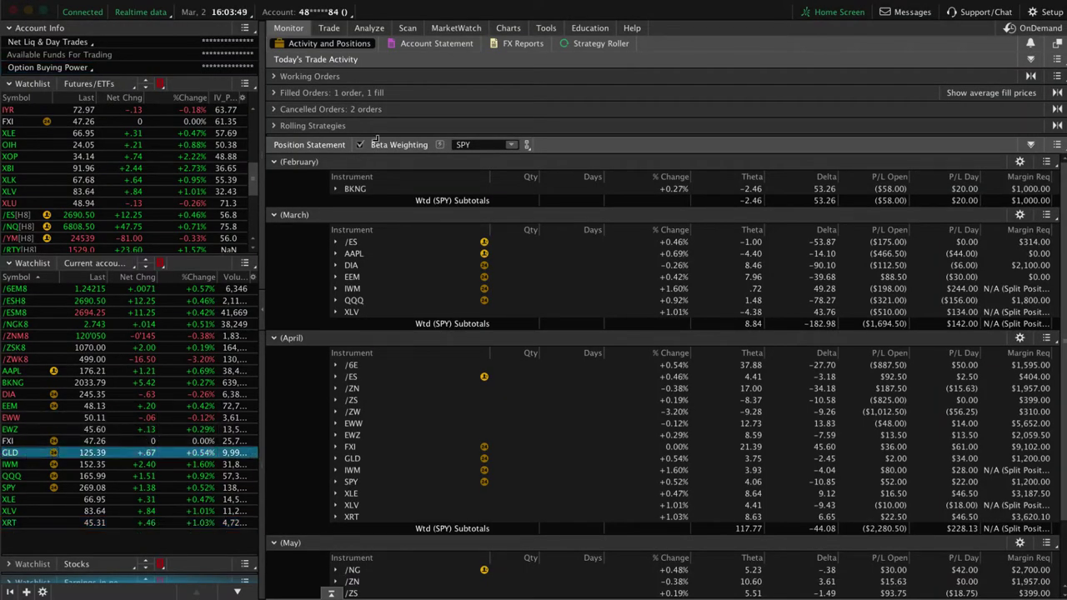
click(509, 27)
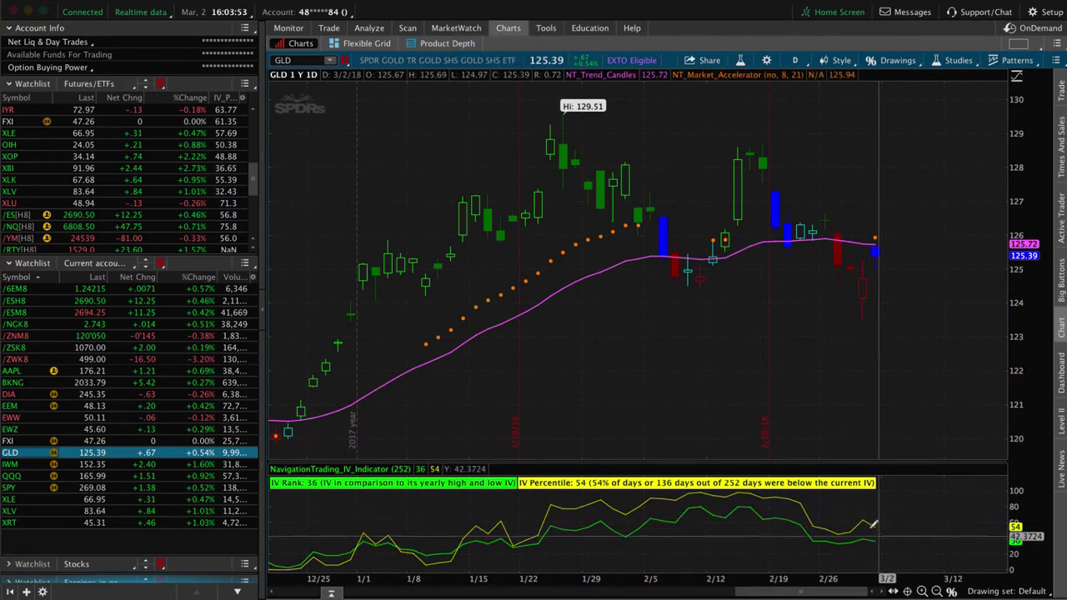
click(370, 28)
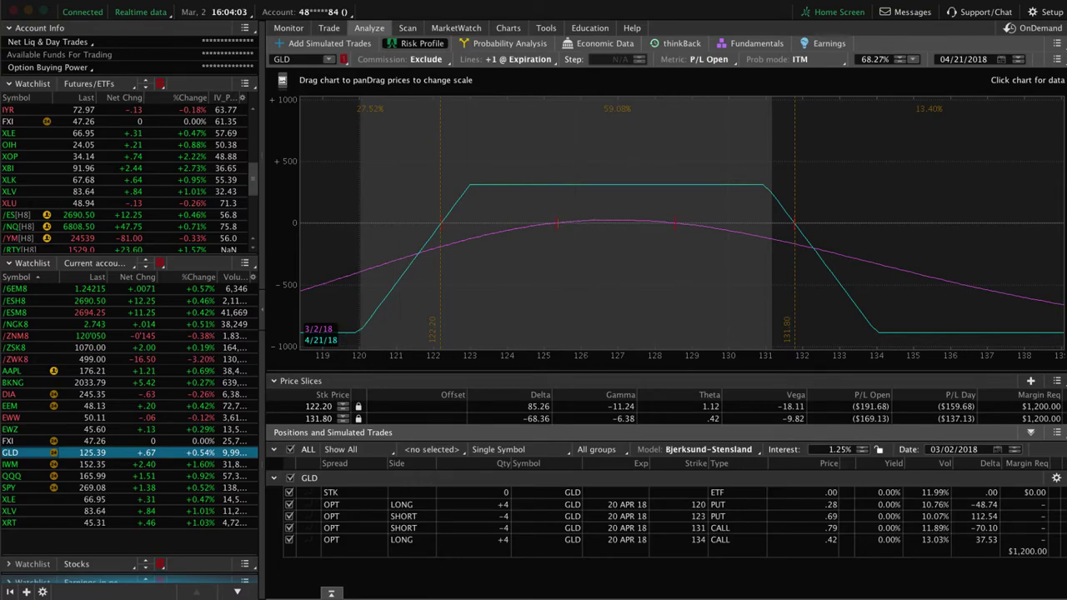
Step: Return to the alerts page in the browser and highlight the /ZWK8 iron condor order filled 2/26/2018
key(super+Tab)
scroll(398, 55, up, 5)
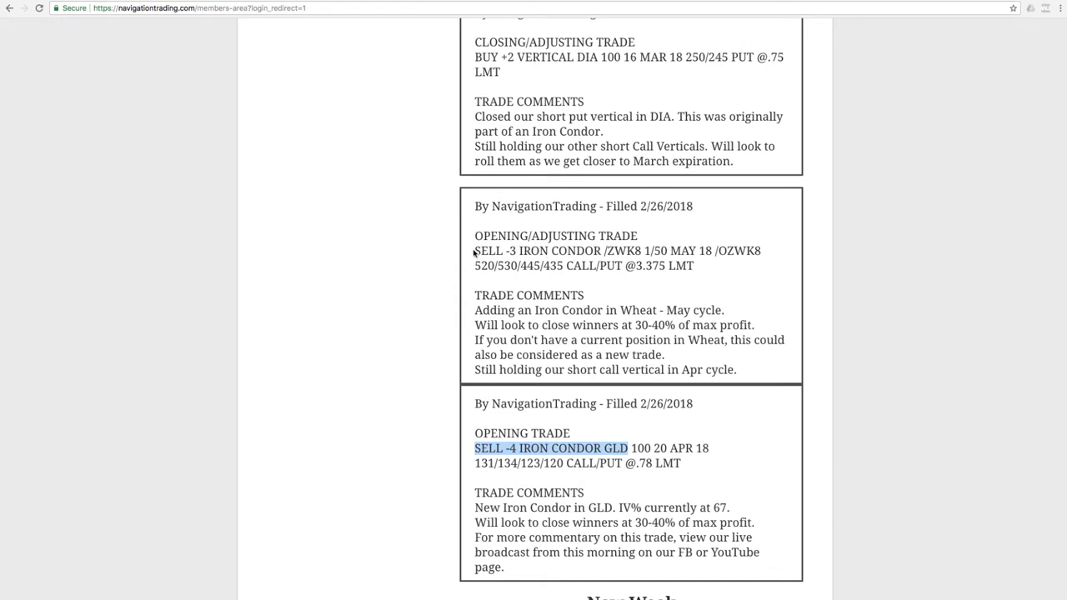
drag(474, 252, 644, 251)
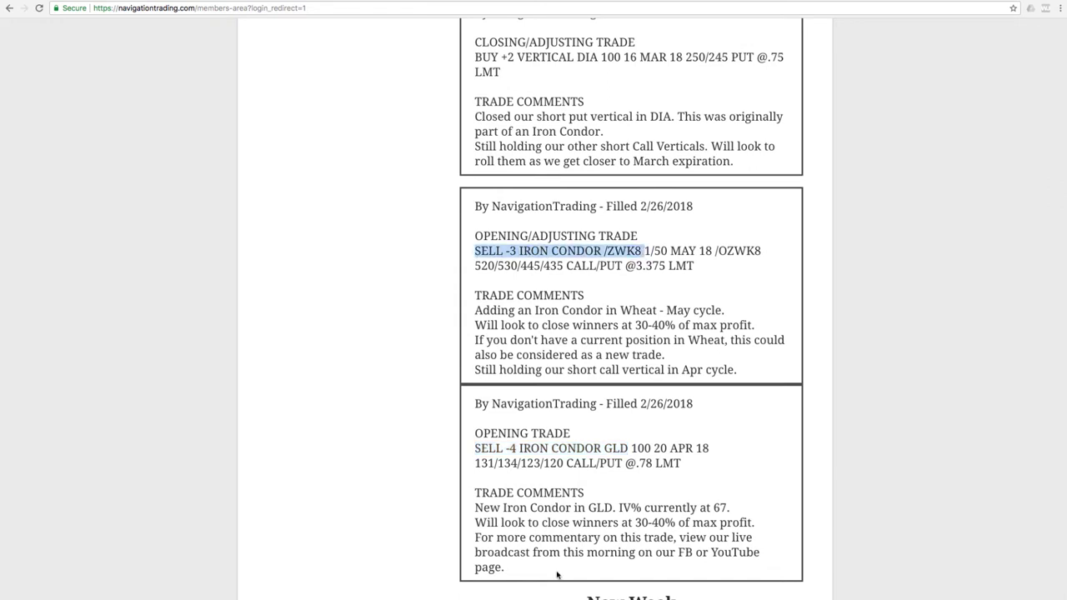
Step: Switch to thinkorswim and examine the /ZWK8 risk profile and price chart
key(super+Tab)
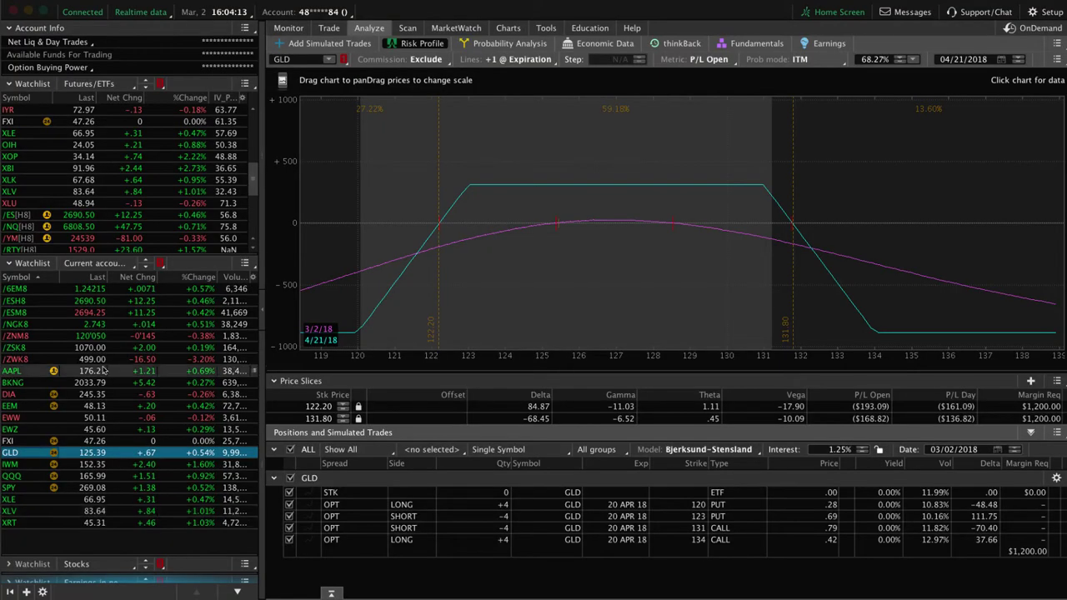
click(84, 359)
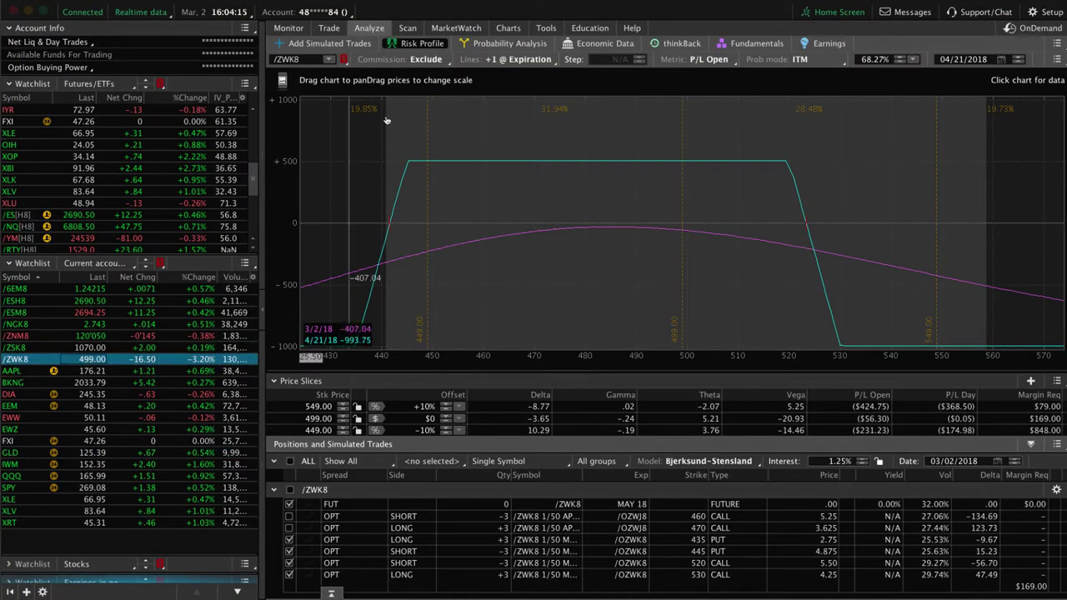
click(508, 27)
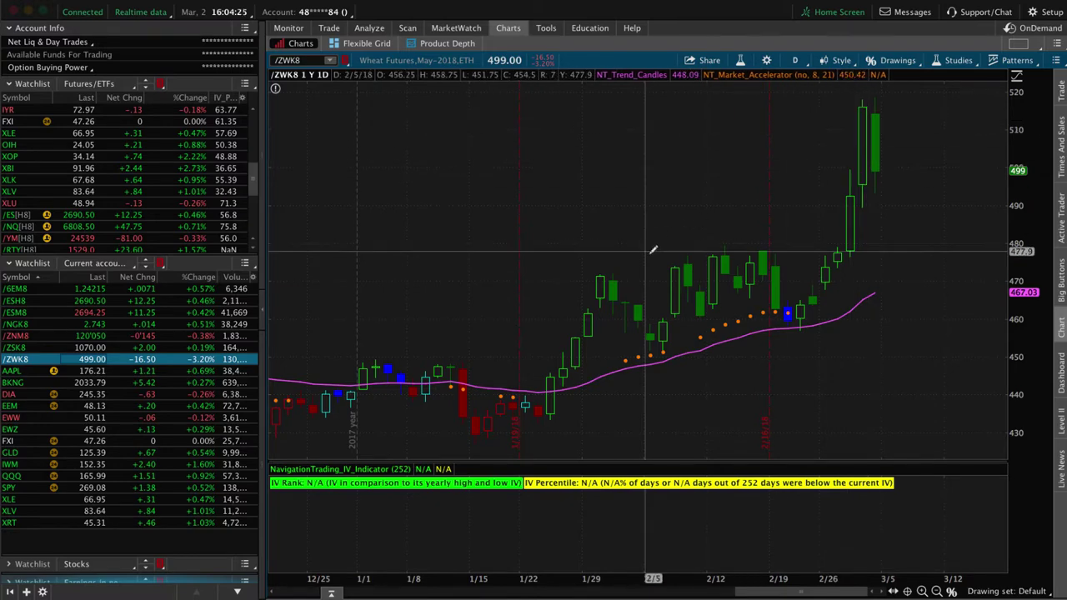
click(370, 30)
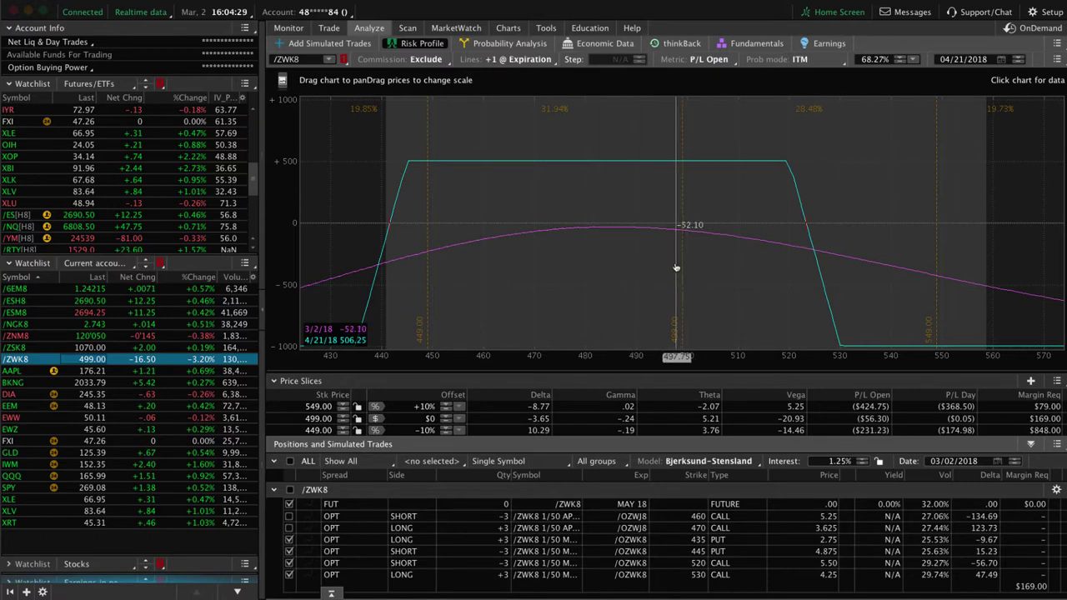
Step: Exclude the four May /ZWK8 option legs from the risk profile and include the short 460 and long 470 calls
click(288, 574)
click(288, 563)
click(288, 551)
click(288, 539)
click(288, 527)
click(288, 516)
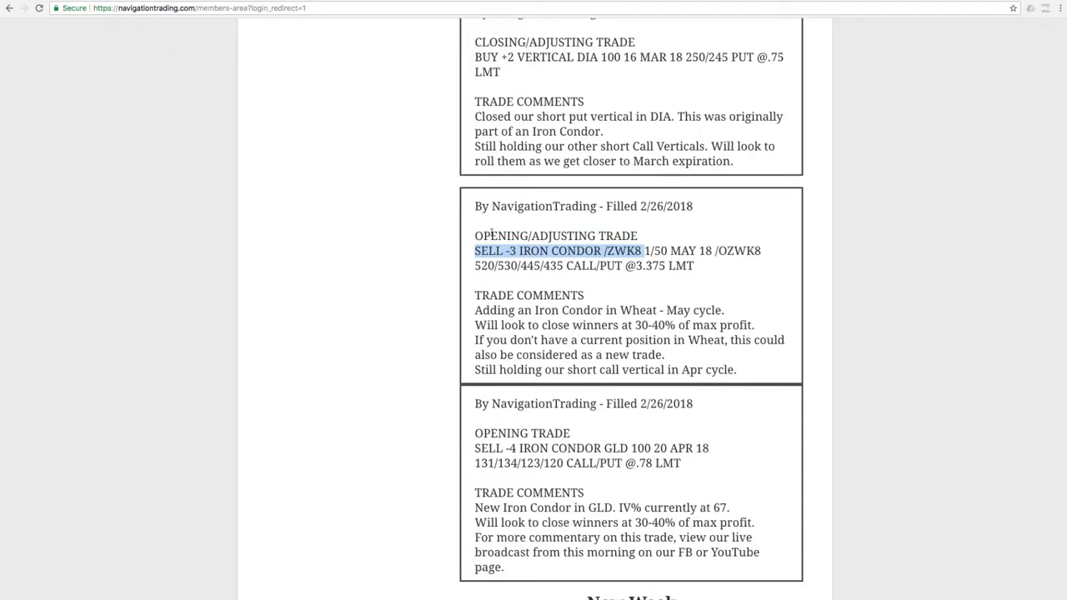
Step: Find the DIA closing trade alert in the browser and highlight the comment about closing the short put vertical
click(491, 234)
scroll(533, 246, up, 4)
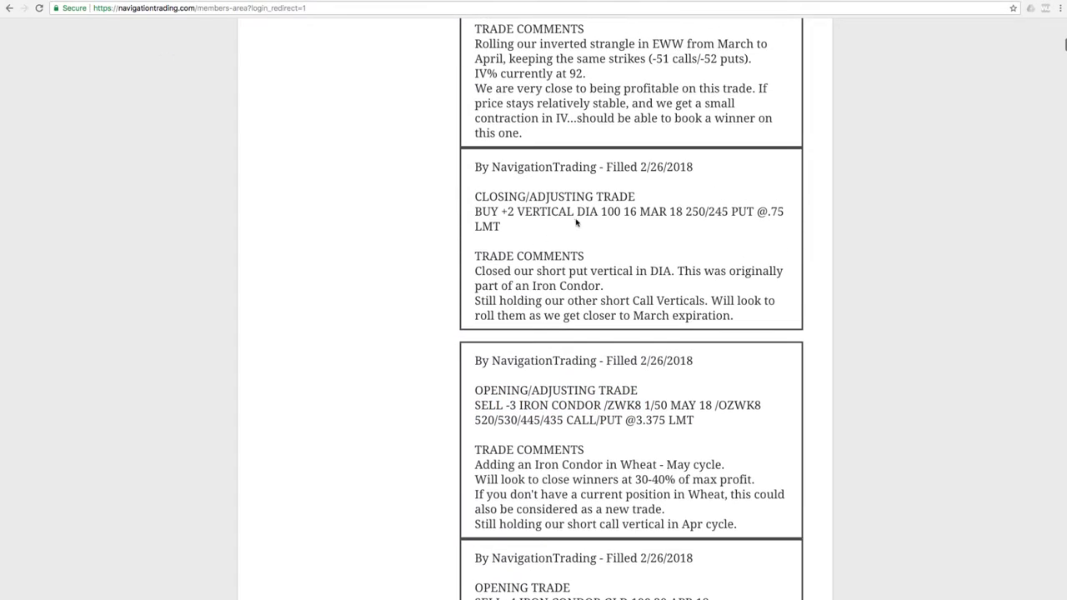
drag(474, 271, 674, 271)
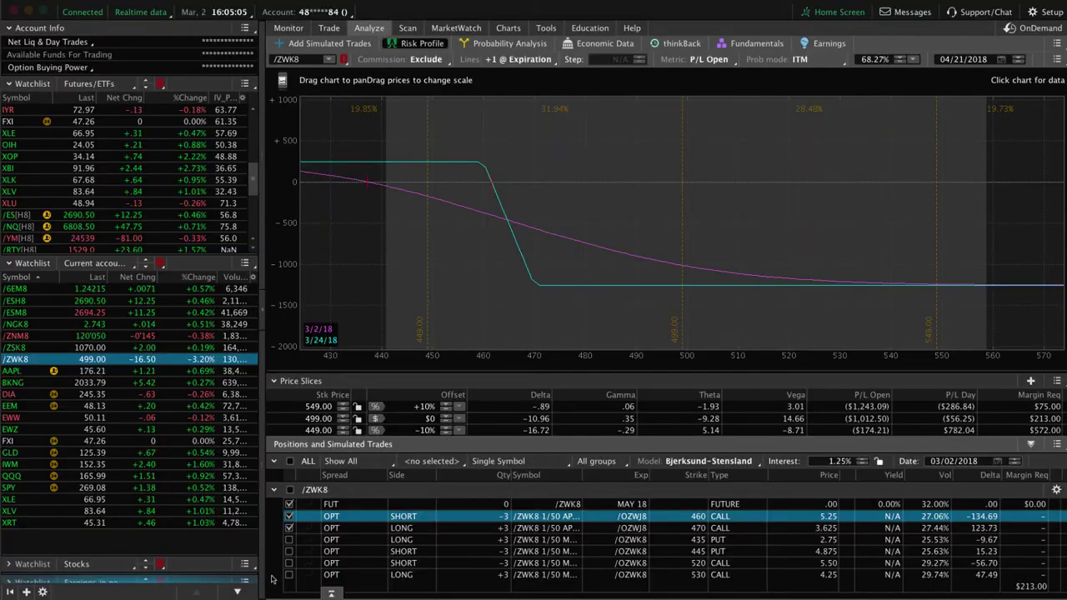
Step: Load DIA's risk profile in thinkorswim and exclude the 245 and 248 call legs, leaving only the 244/247 call vertical
click(66, 395)
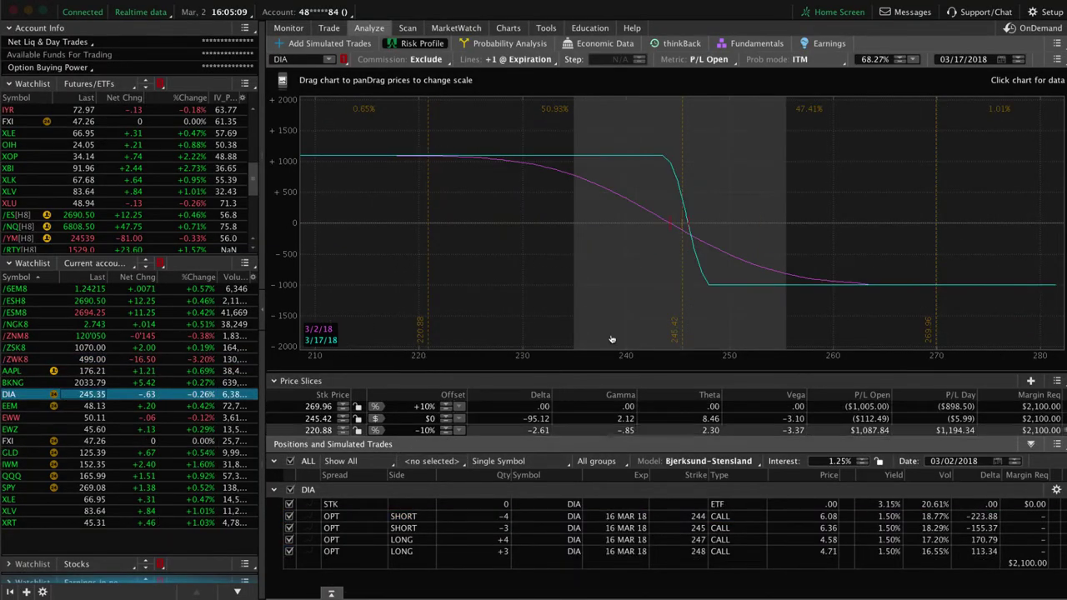
click(289, 527)
click(289, 551)
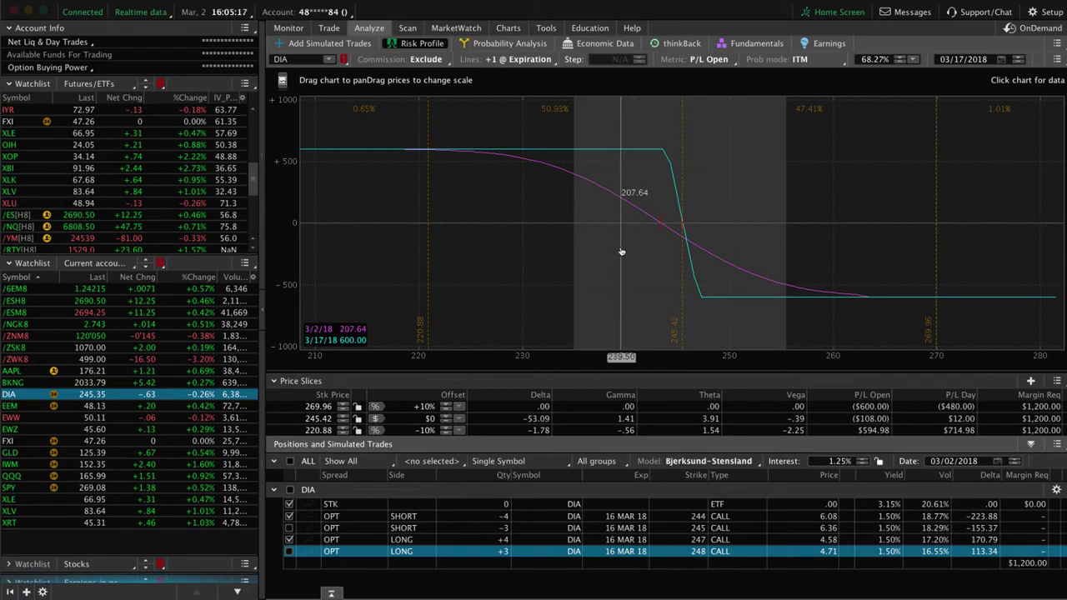
Step: Switch DIA's risk profile to only the 245/248 call vertical and open DIA's price chart
click(289, 516)
click(289, 528)
click(289, 539)
click(289, 551)
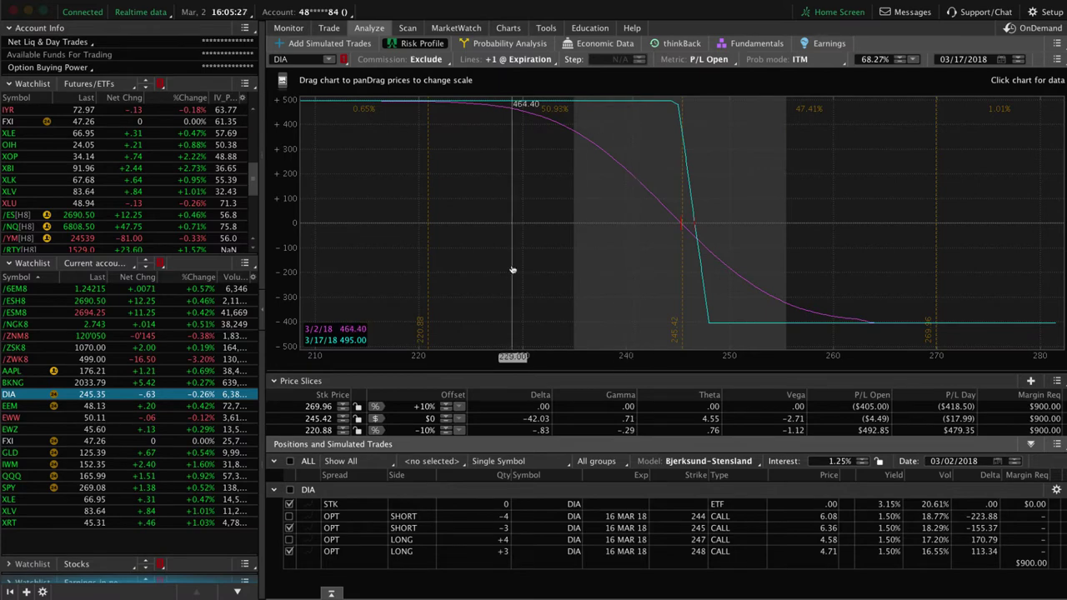
click(509, 29)
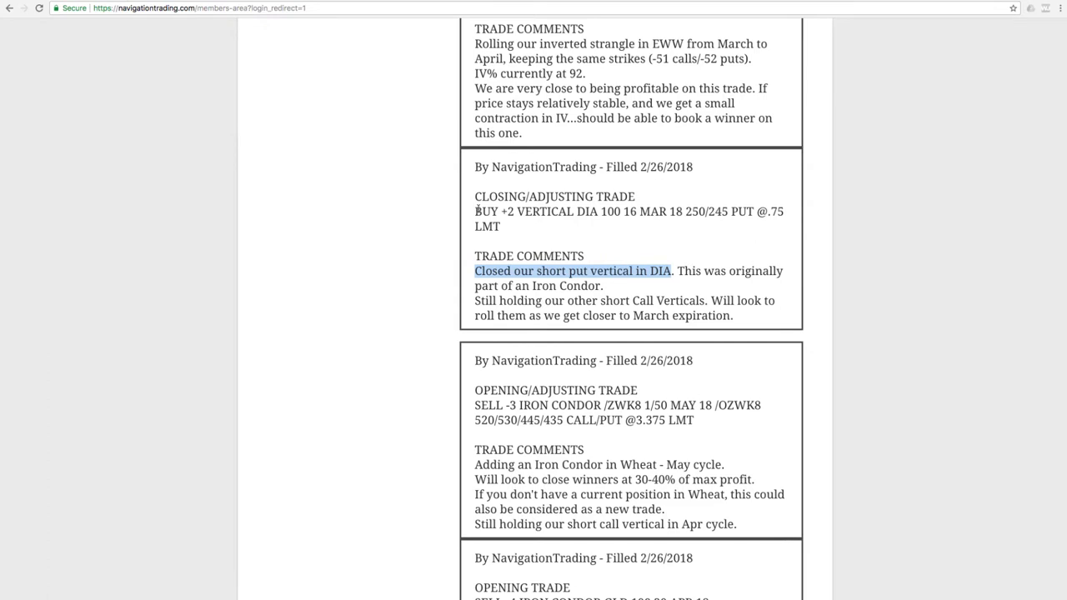
Step: Find the EWW rolling trade alert in the browser and highlight its strikes, -51 calls/-52 puts
scroll(478, 211, up, 3)
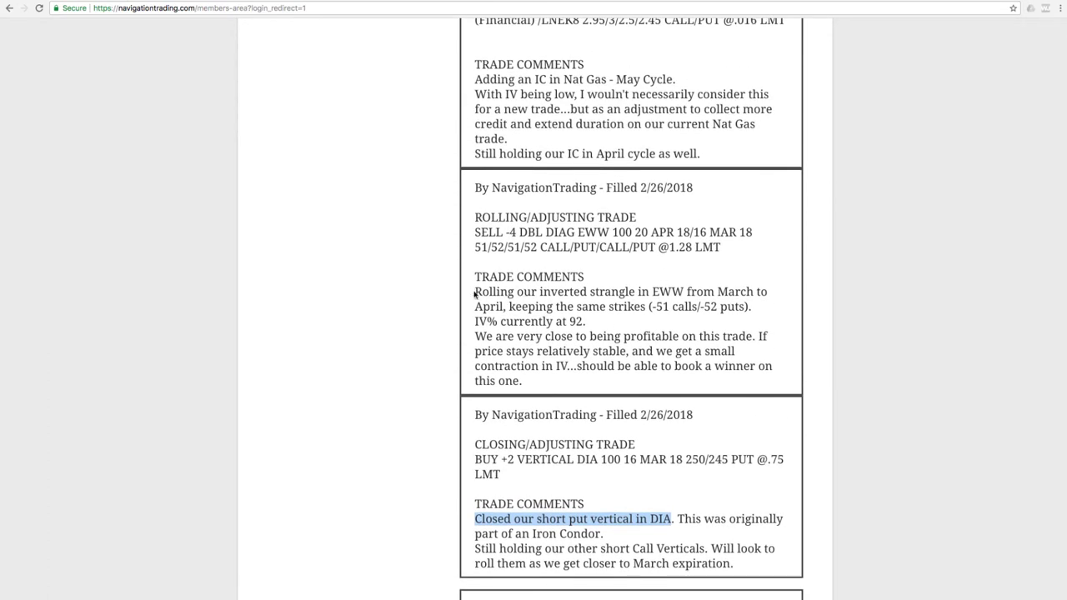
drag(475, 292, 768, 306)
click(742, 320)
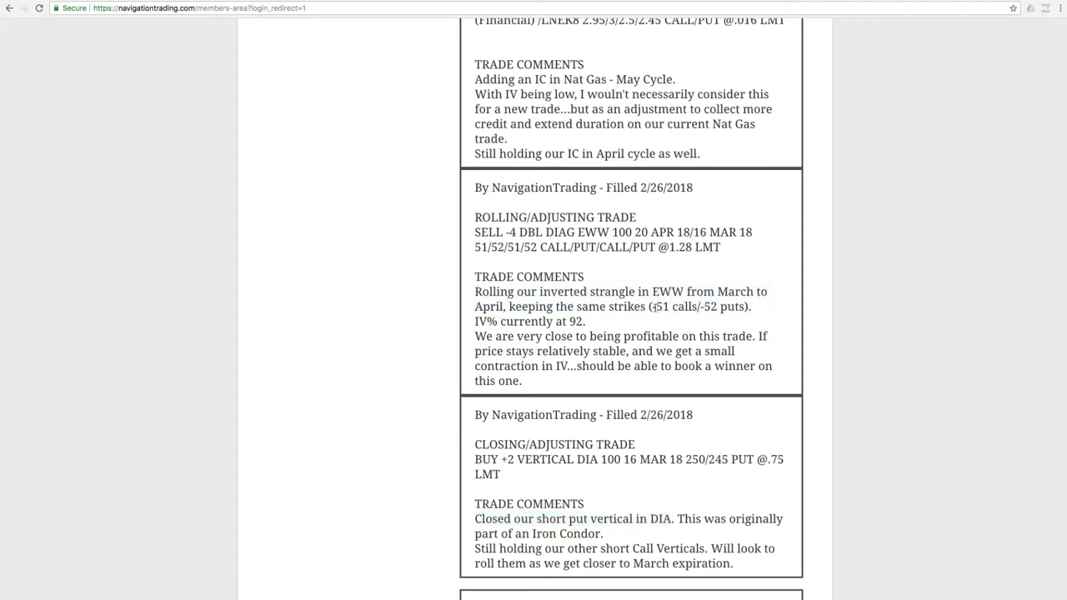
drag(648, 306, 759, 311)
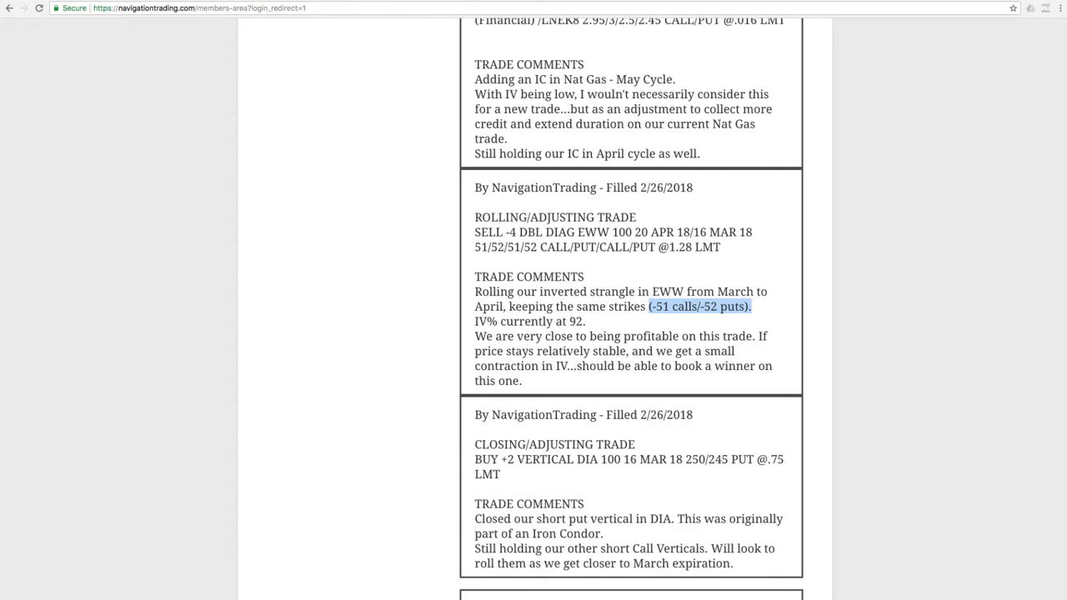
Step: Switch to thinkorswim and examine EWW's price chart and risk profile
key(super+Tab)
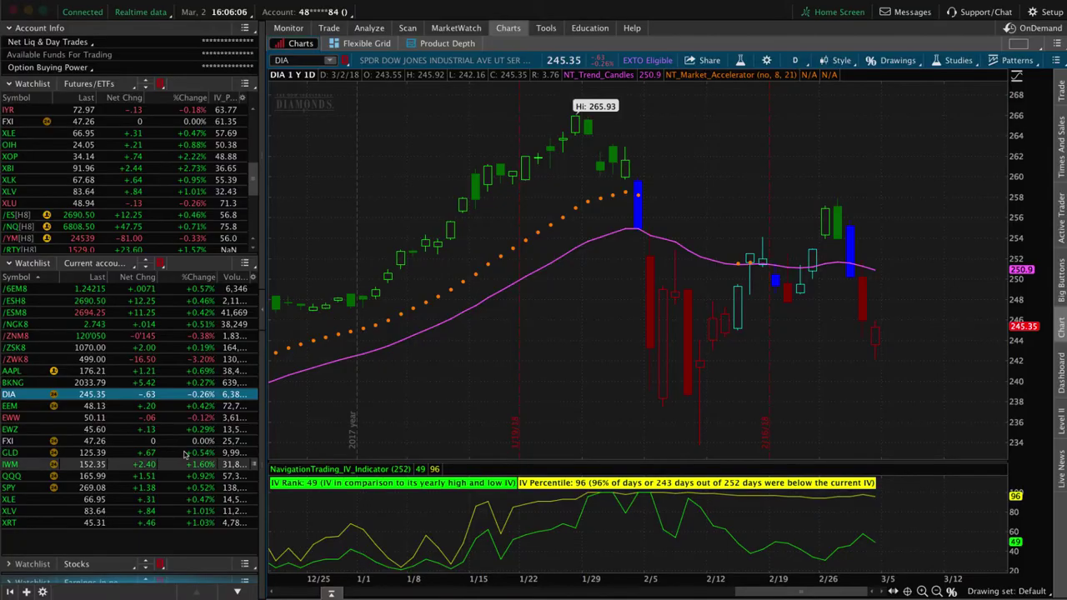
click(57, 418)
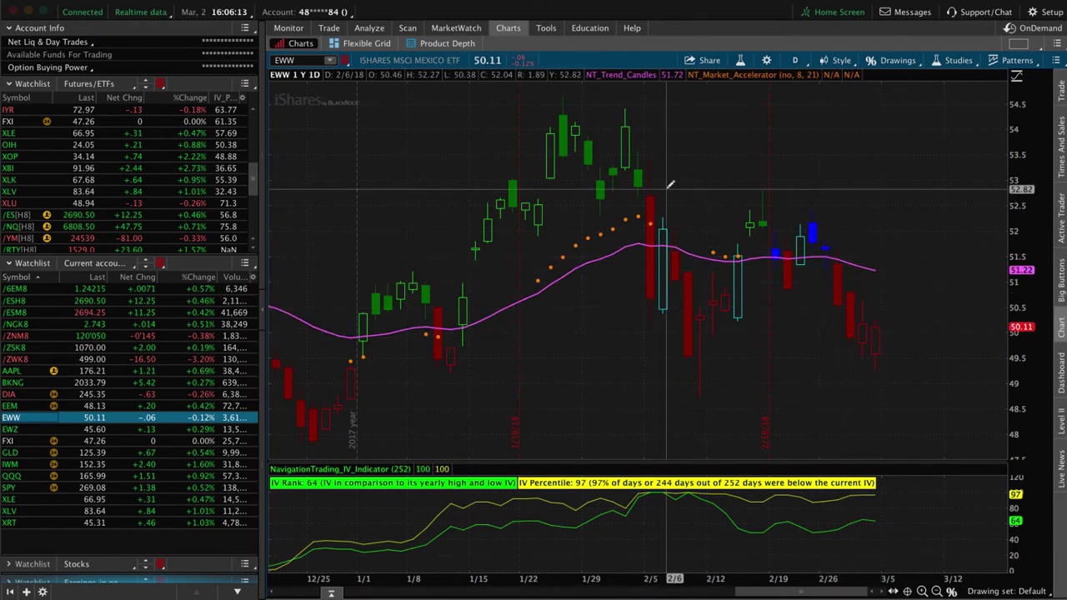
click(368, 26)
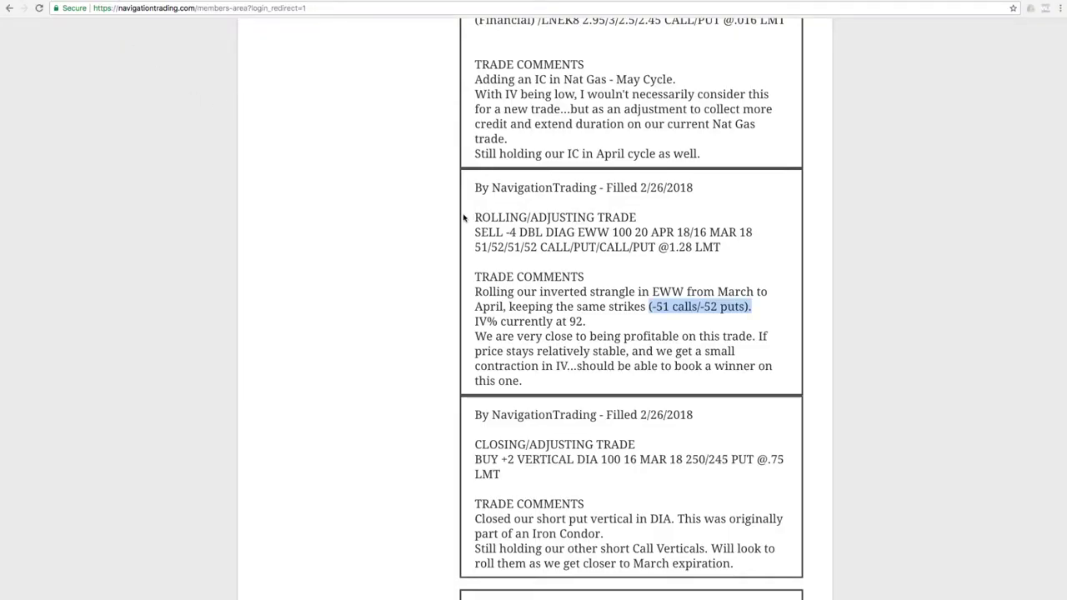
Step: Highlight the heading of the /NGK8 iron condor alert and load /NGK8's risk profile in thinkorswim
scroll(479, 221, up, 5)
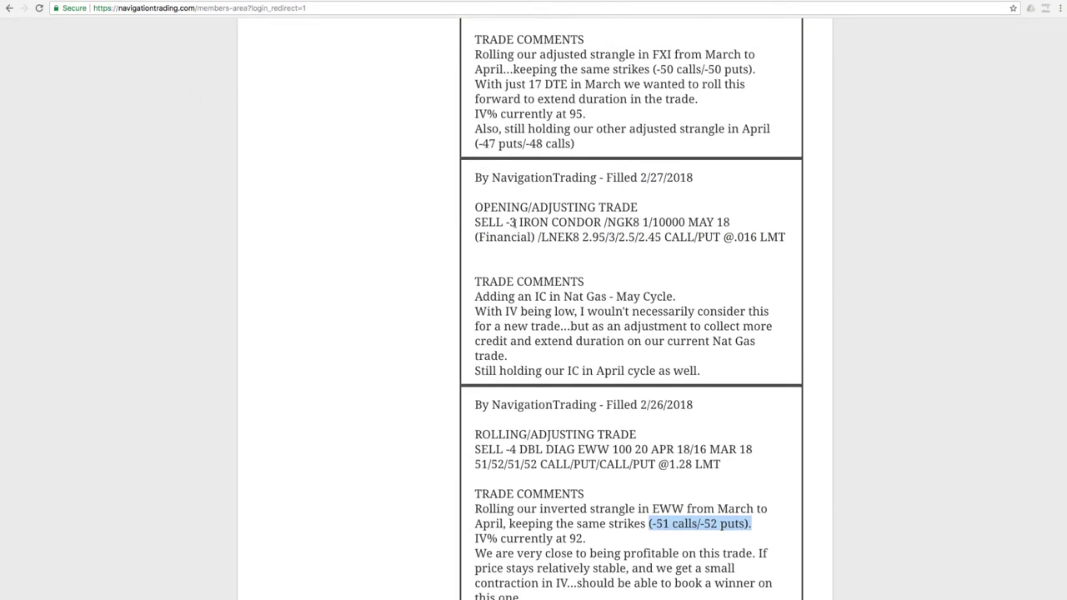
drag(478, 207, 632, 208)
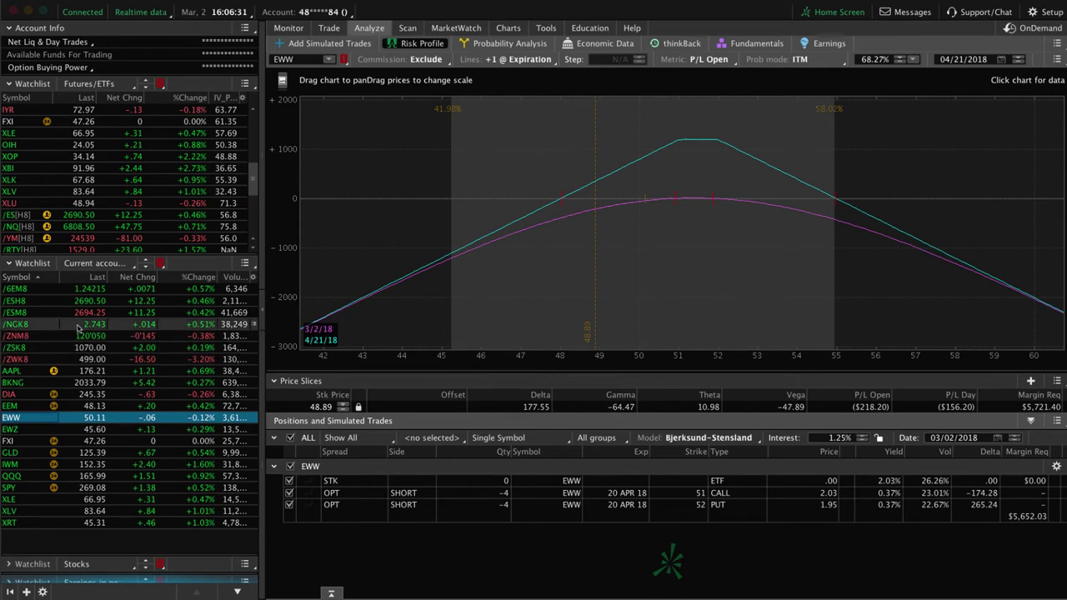
click(79, 325)
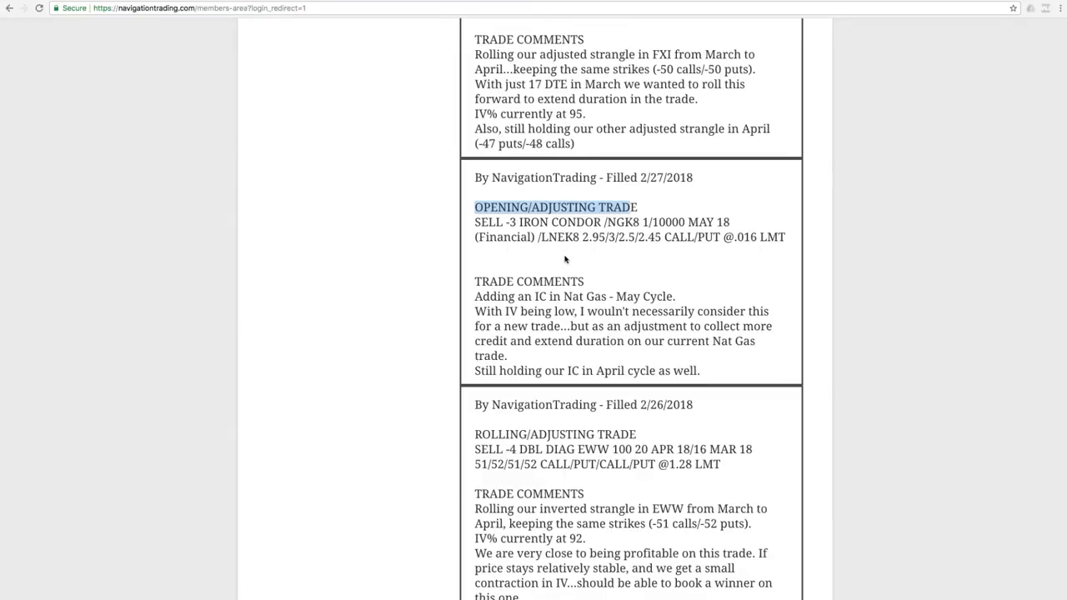
Step: Look through the newer browser alerts for the Nat Gas iron condor closing trade and return to the /NGK8 opening alert
scroll(565, 259, up, 3)
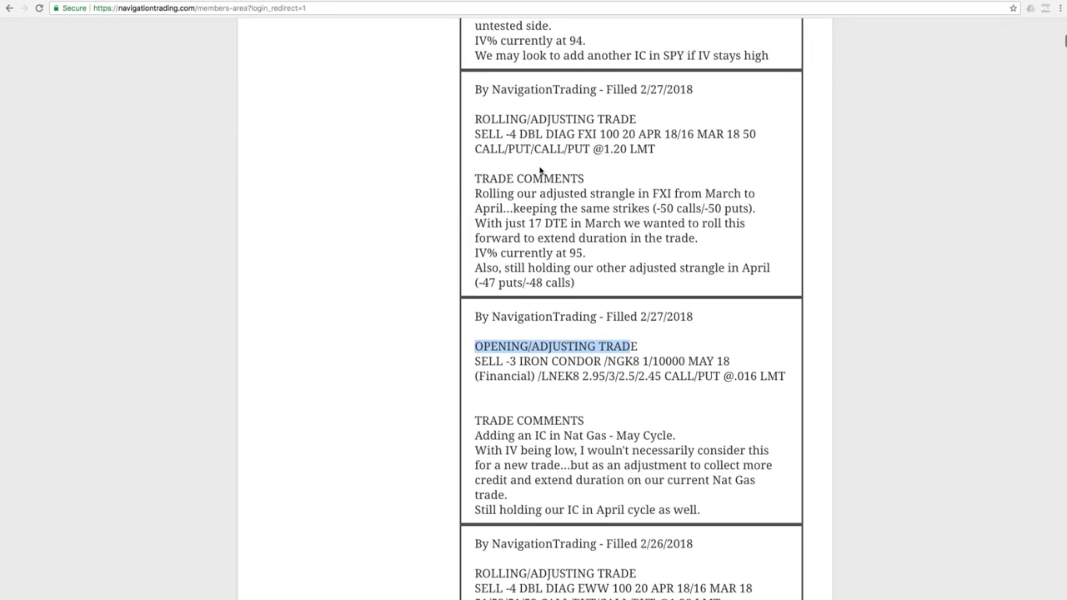
scroll(593, 375, up, 9)
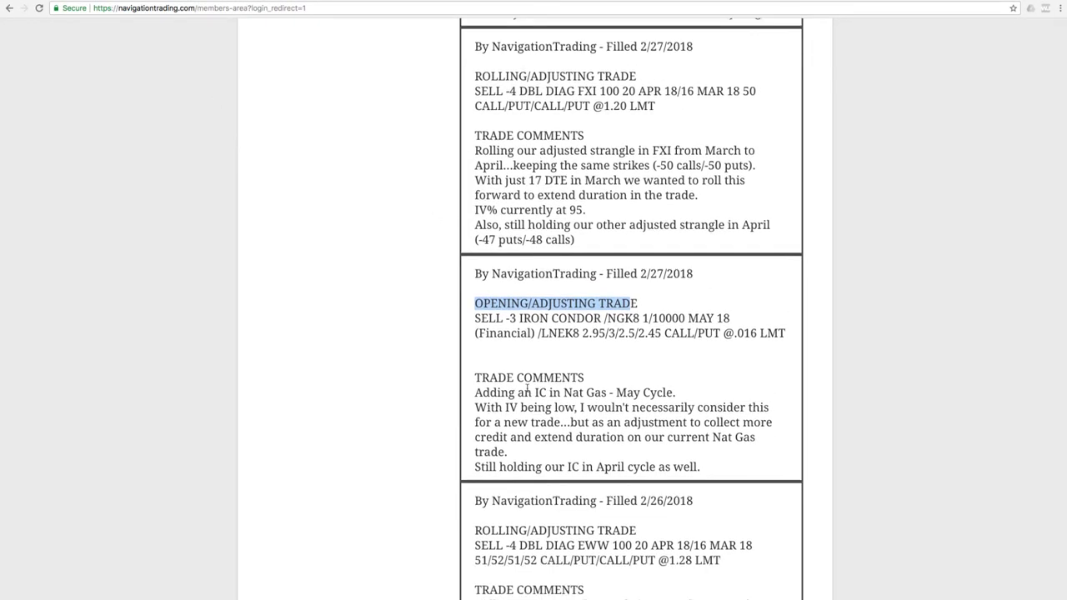
scroll(527, 387, up, 6)
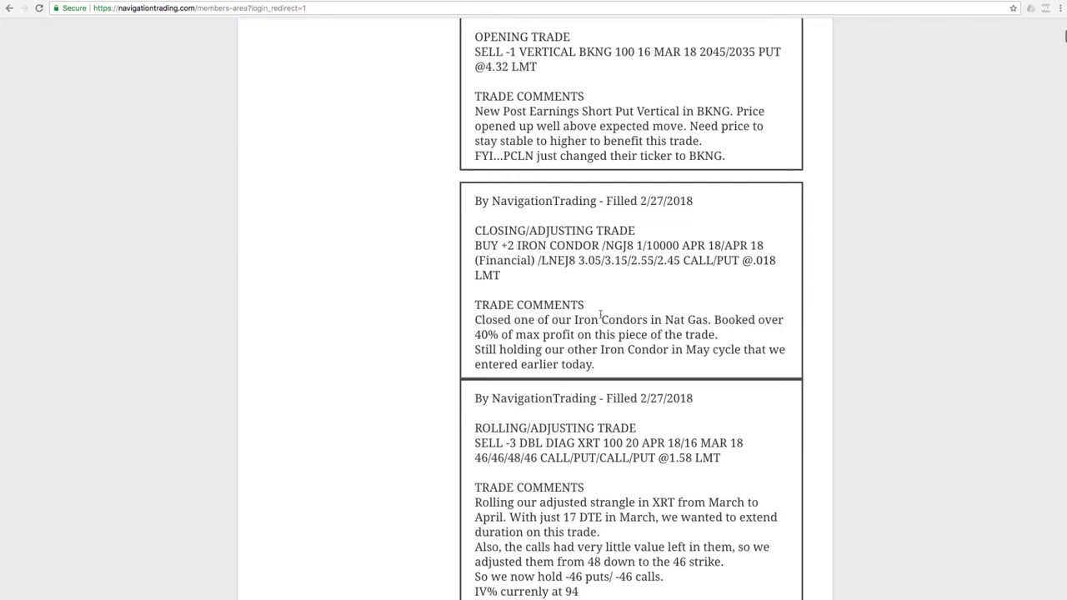
scroll(581, 334, down, 20)
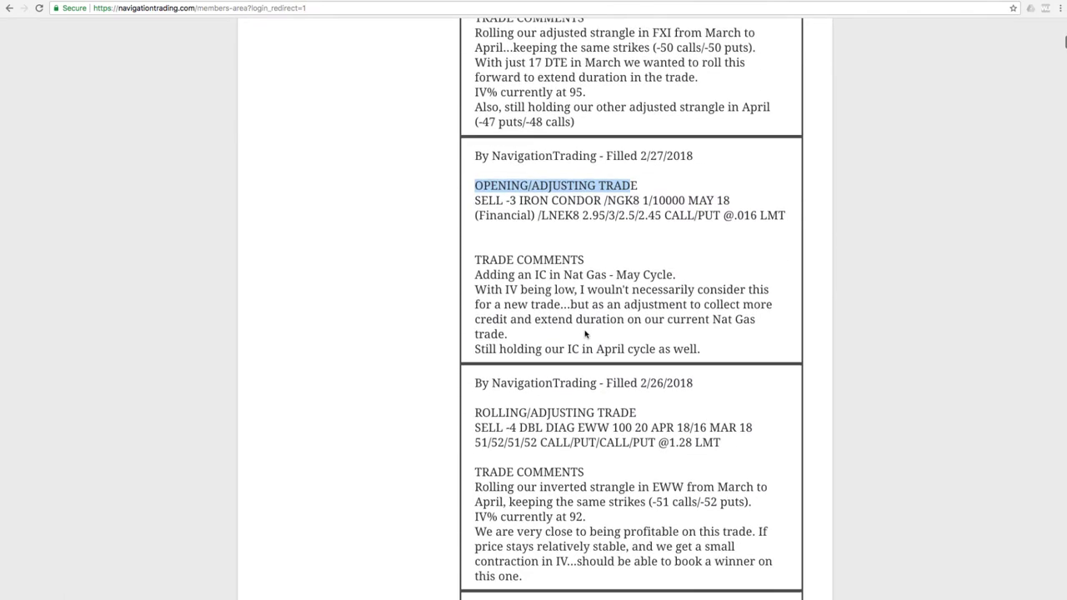
click(586, 300)
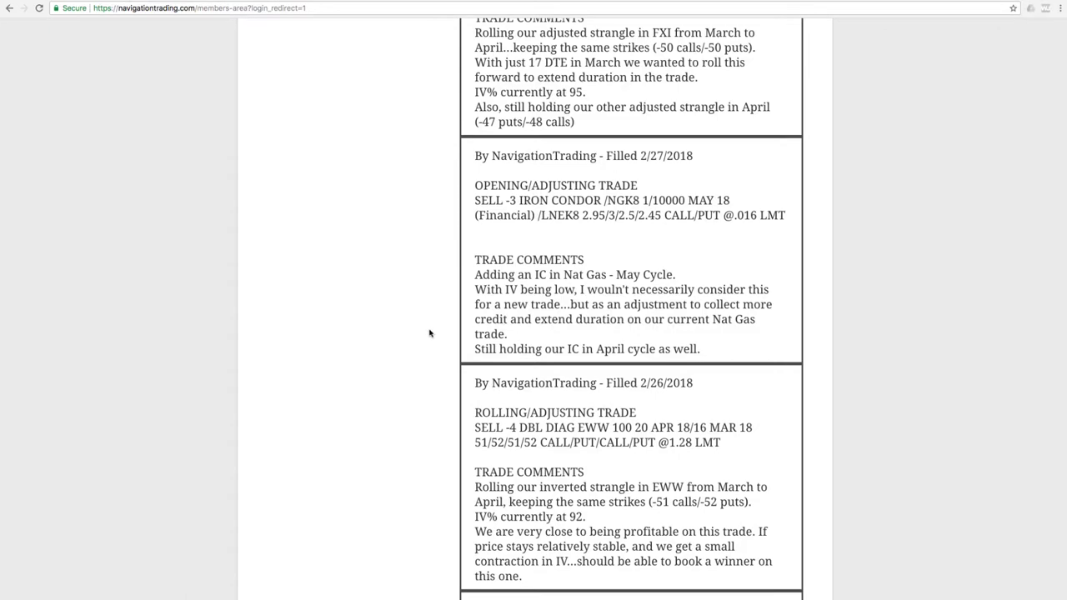
Step: Find the FXI rolling trade alert and highlight its strikes, -50 calls/-50 puts
scroll(429, 333, down, 5)
scroll(429, 333, down, 5)
scroll(429, 333, up, 6)
scroll(429, 334, up, 3)
scroll(573, 331, up, 3)
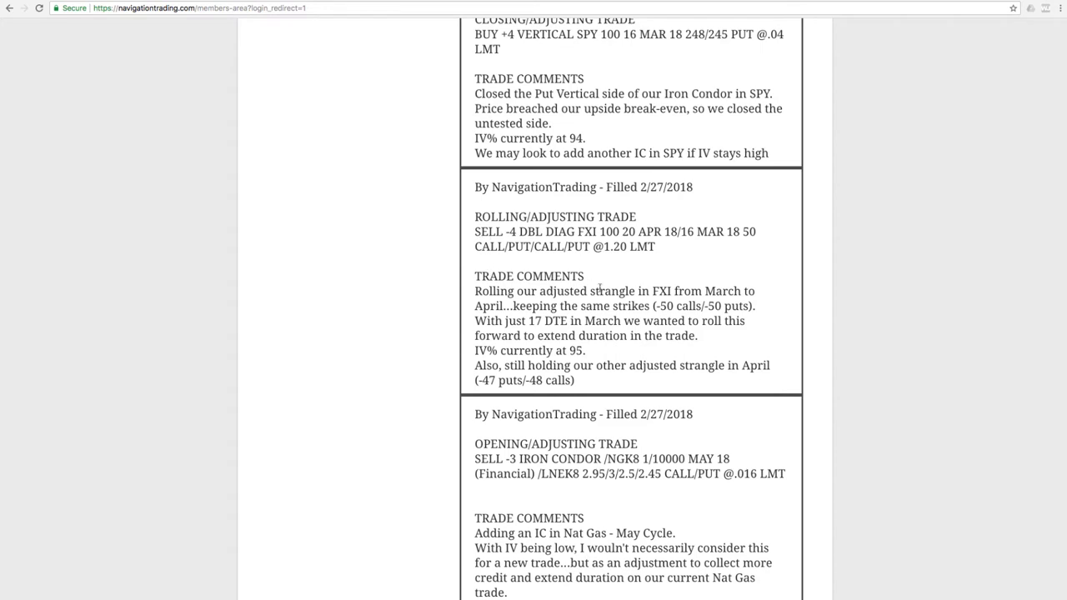
drag(705, 291, 754, 305)
click(671, 314)
drag(652, 306, 754, 306)
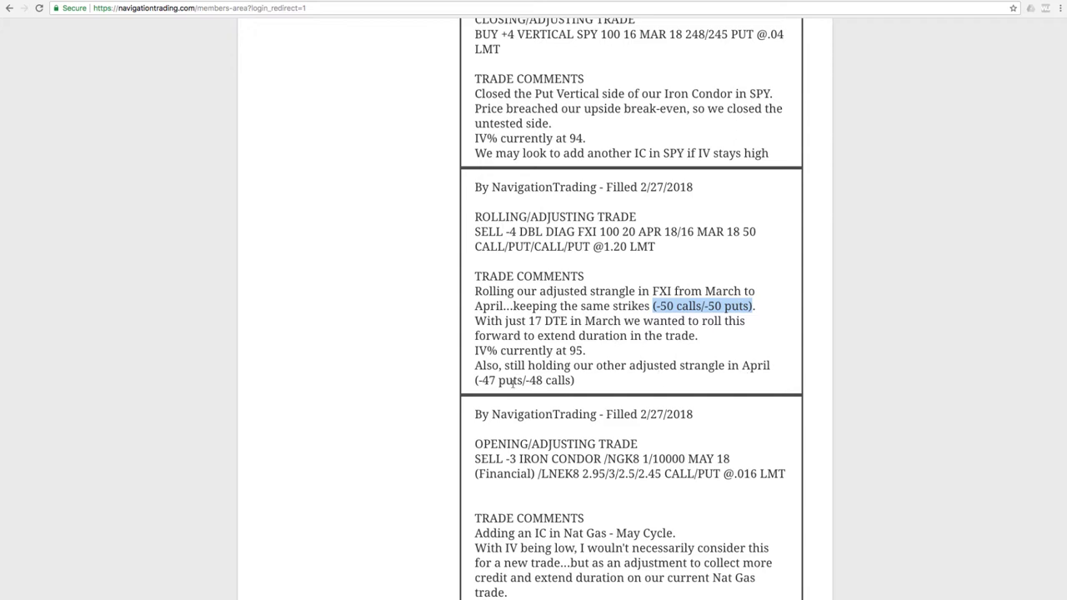
click(585, 383)
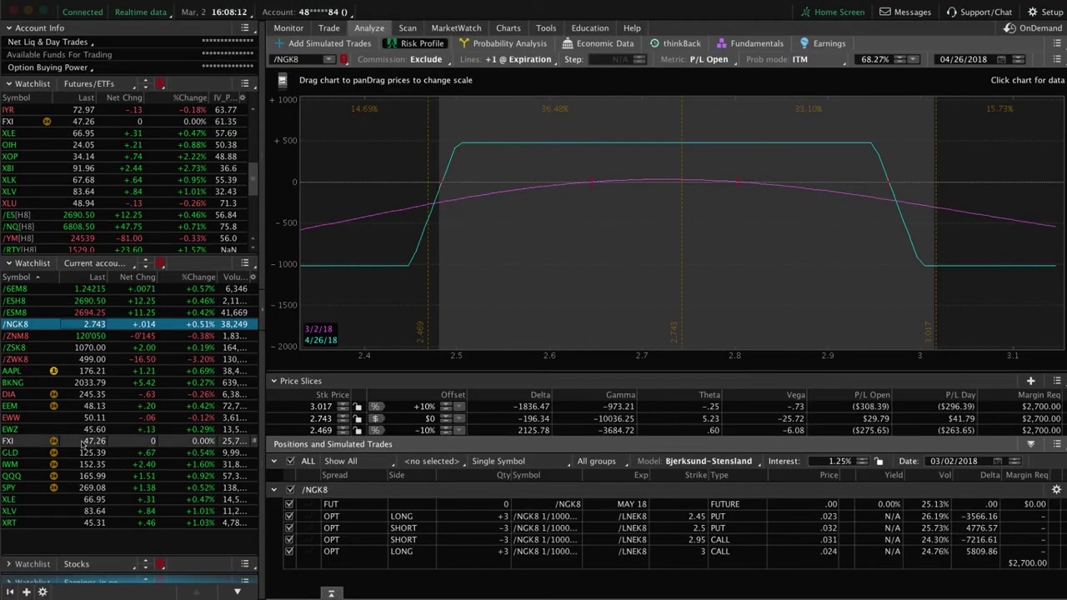
Step: Load FXI's risk profile in thinkorswim with only the 47 put and 48 call, and check FXI's price chart
click(20, 442)
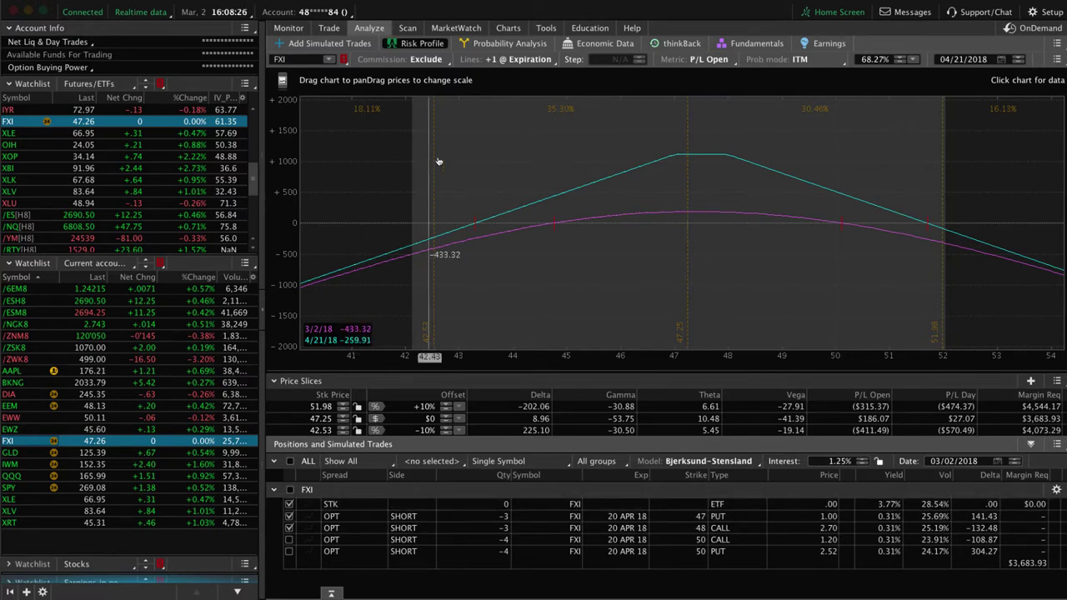
click(508, 28)
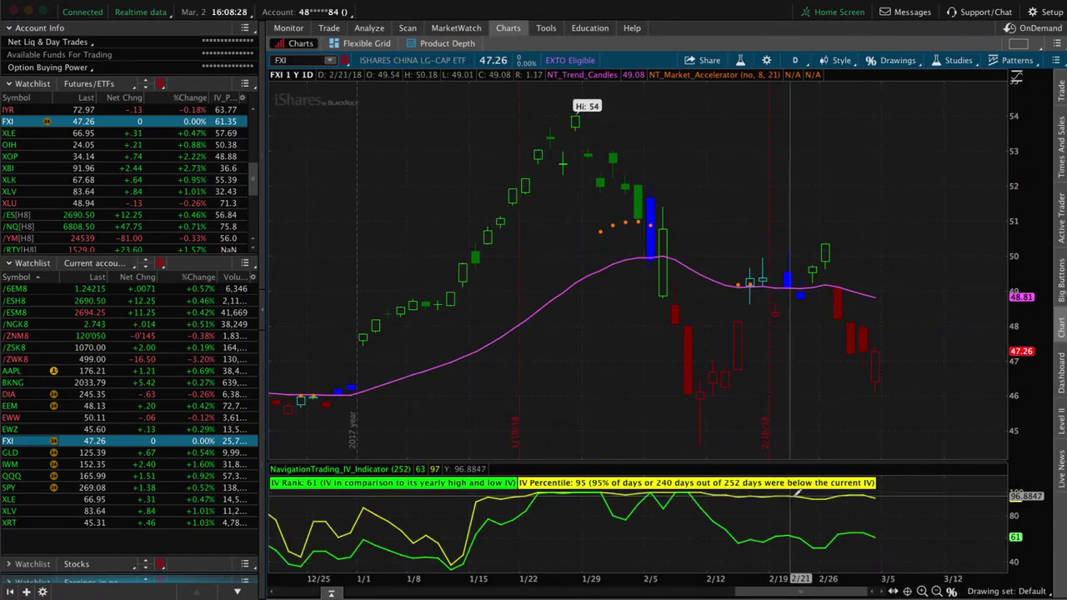
click(369, 27)
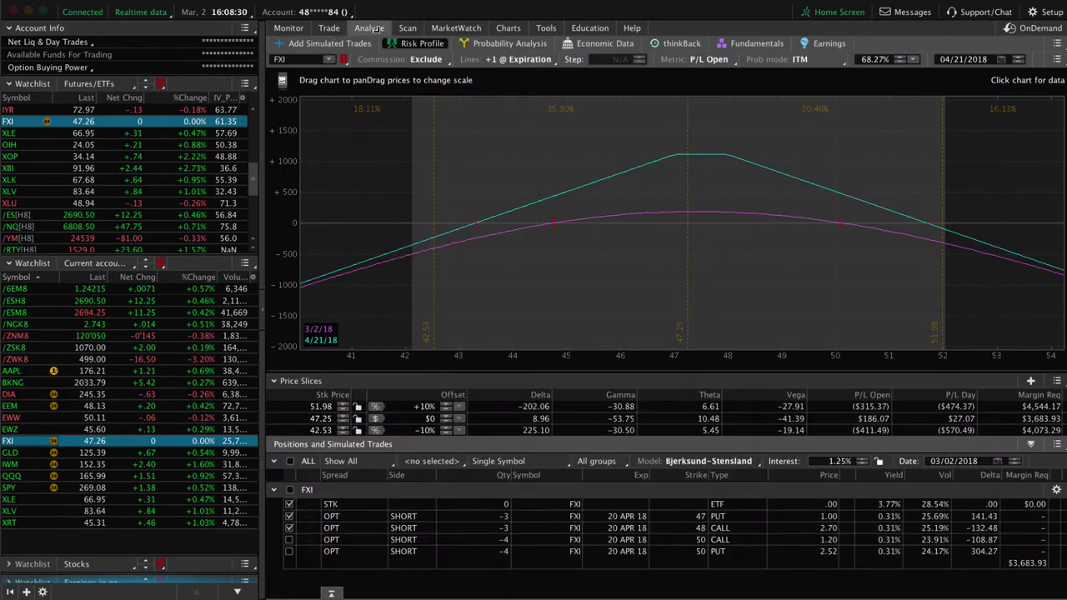
Step: Switch FXI's risk profile to only the 50 call and 50 put, briefly excluding the 50 put to view the call alone
click(289, 516)
click(289, 528)
click(289, 540)
click(289, 551)
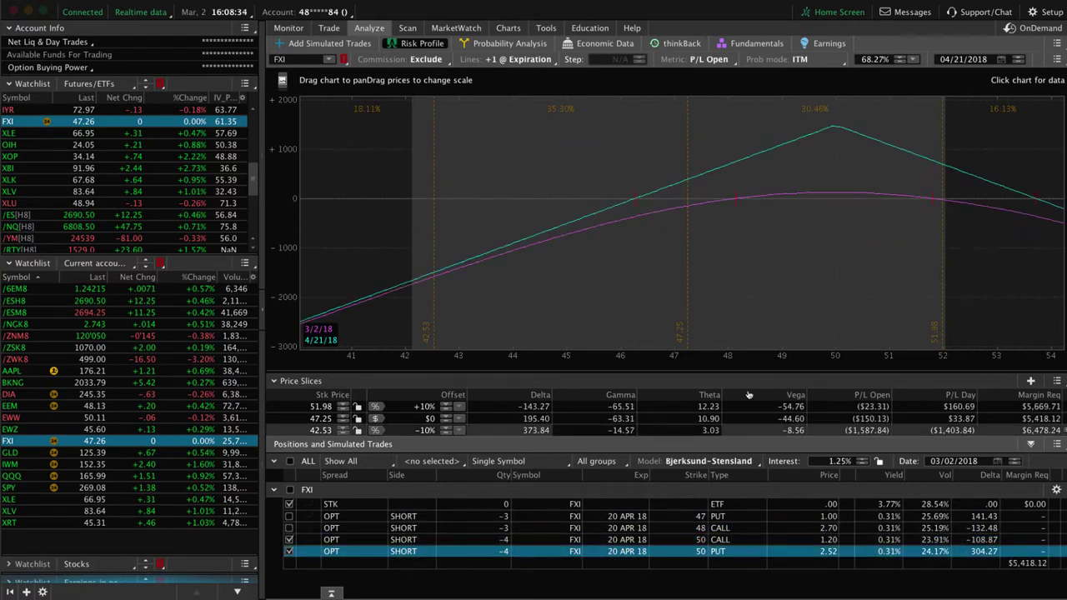
drag(670, 275, 509, 274)
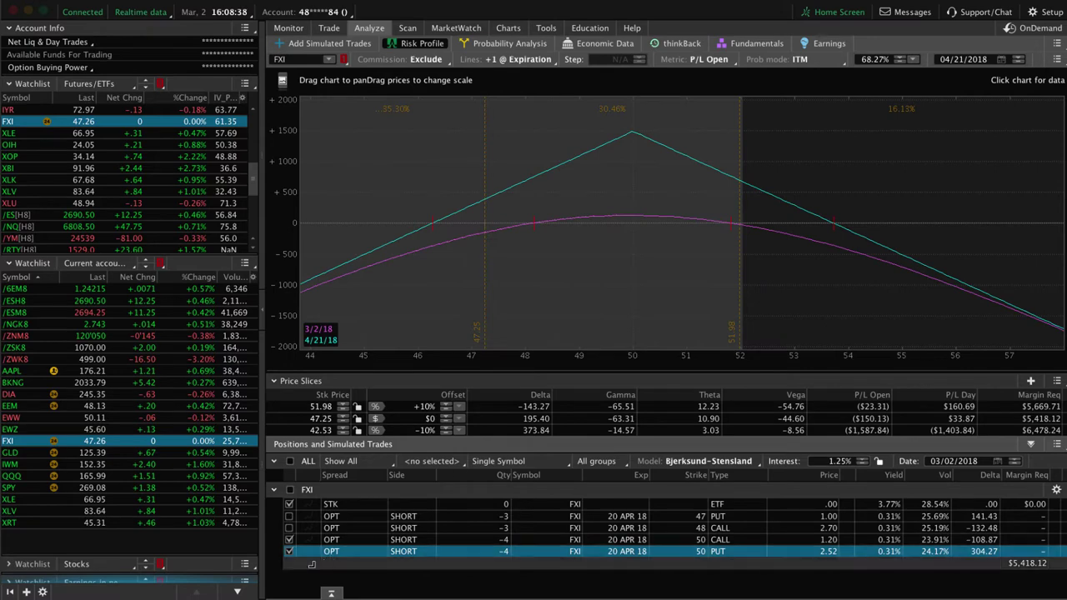
click(289, 550)
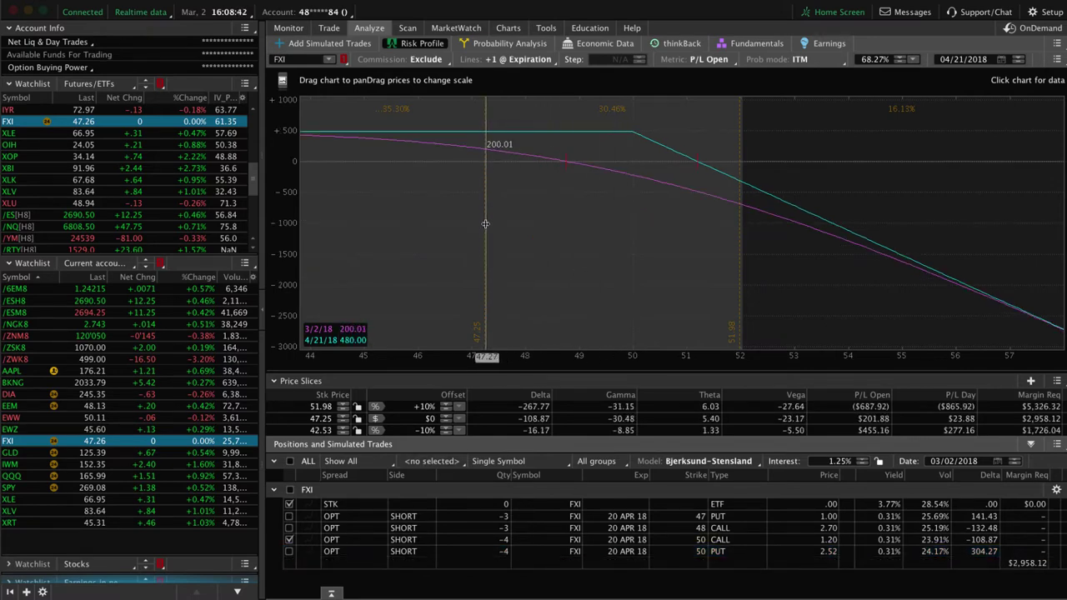
click(289, 551)
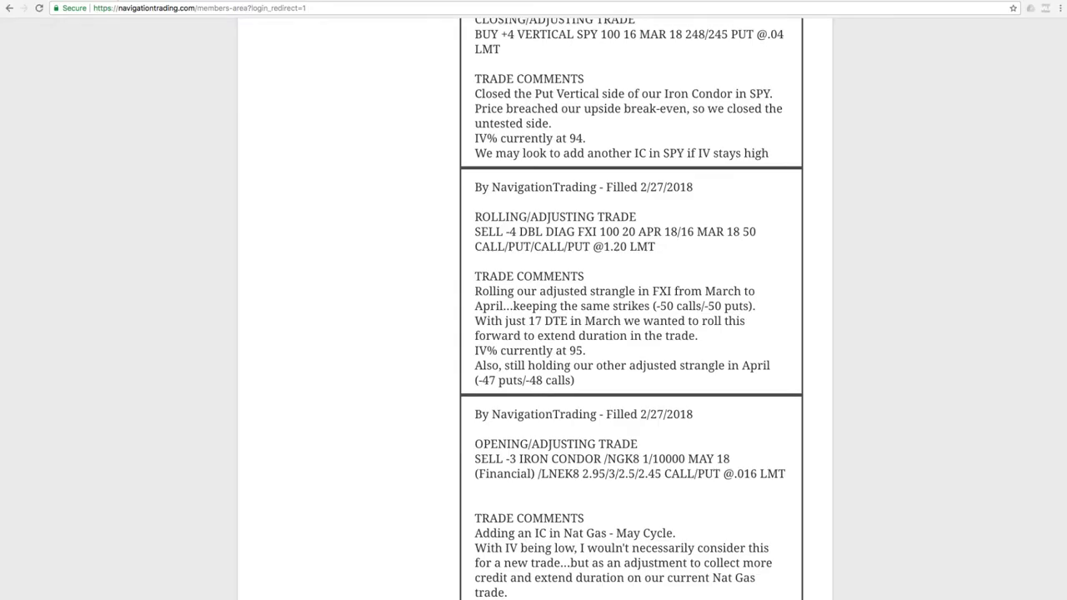
Step: Highlight the comment about closing the SPY put vertical in the browser alert, and switch to thinkorswim to examine SPY's risk profile
scroll(462, 313, up, 5)
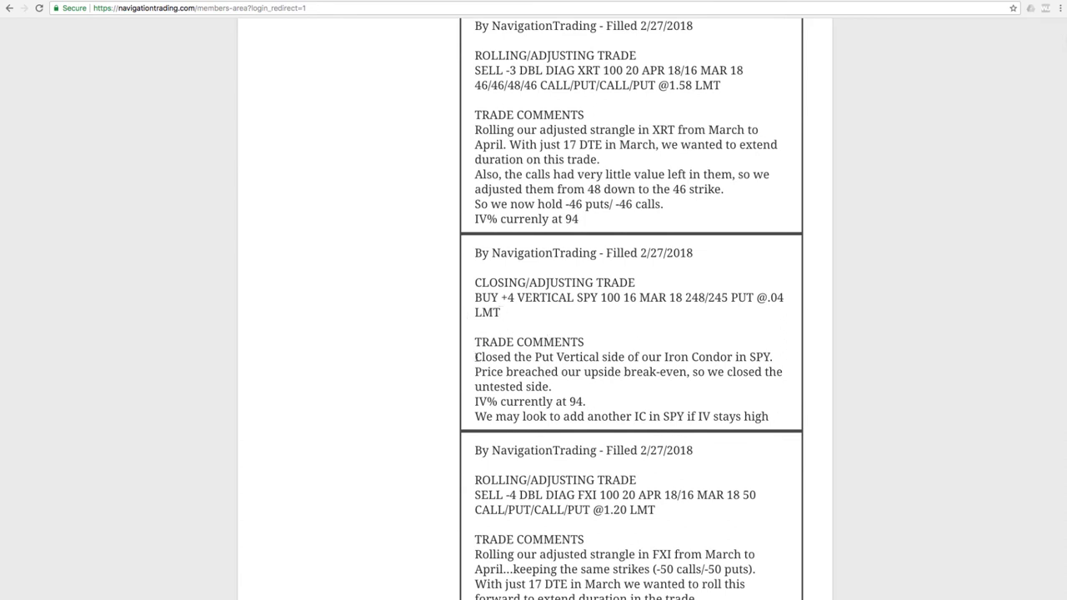
drag(475, 357, 773, 357)
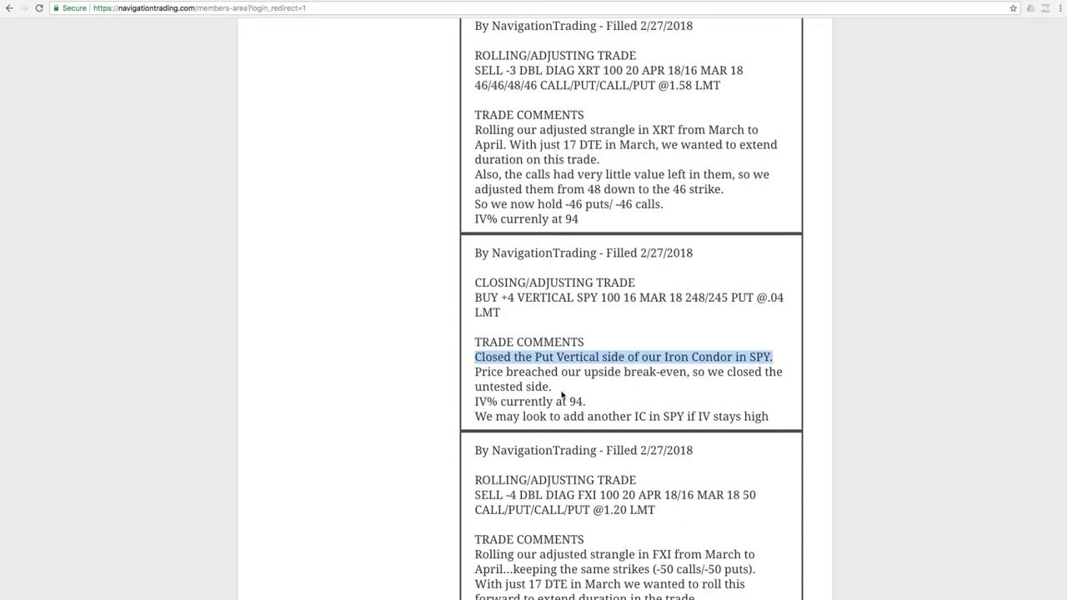
scroll(564, 403, up, 1)
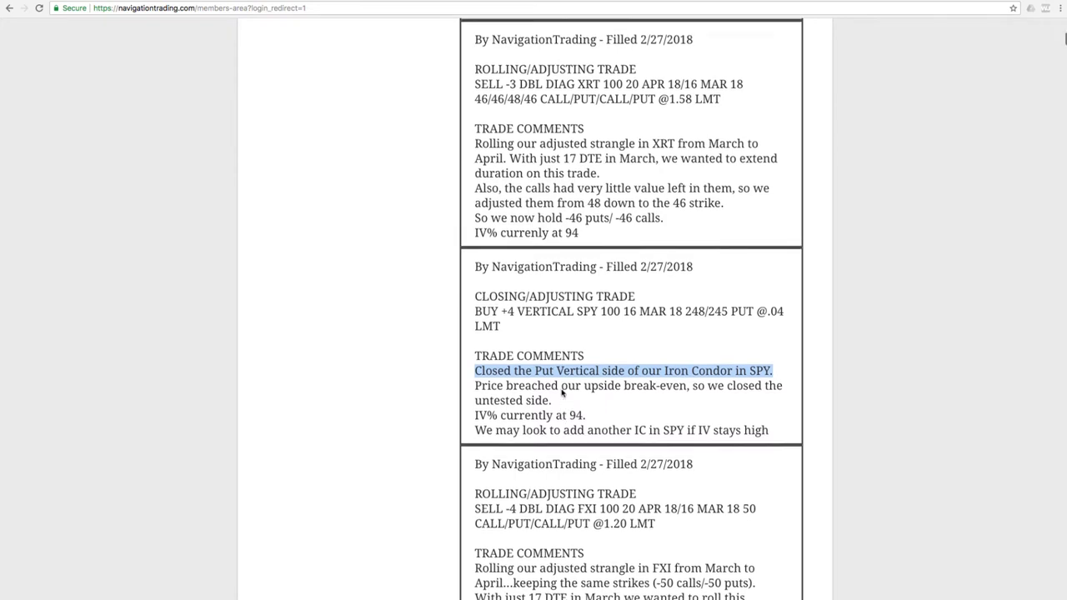
key(super+Tab)
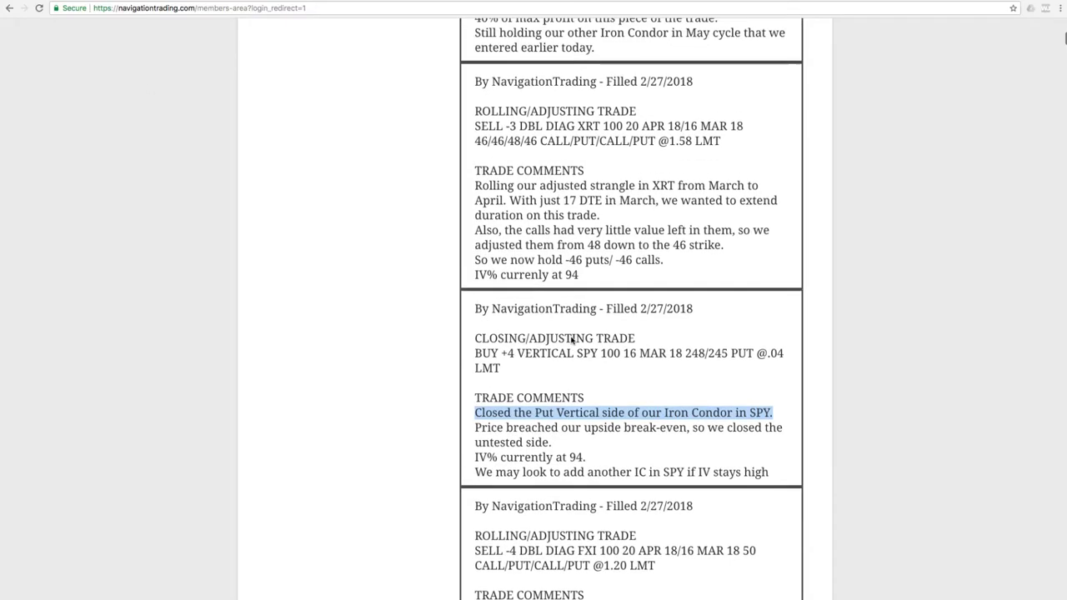
Step: Find the XRT rolling trade alert in the browser and highlight the XRT ticker and "17 DTE in March"
scroll(572, 338, up, 2)
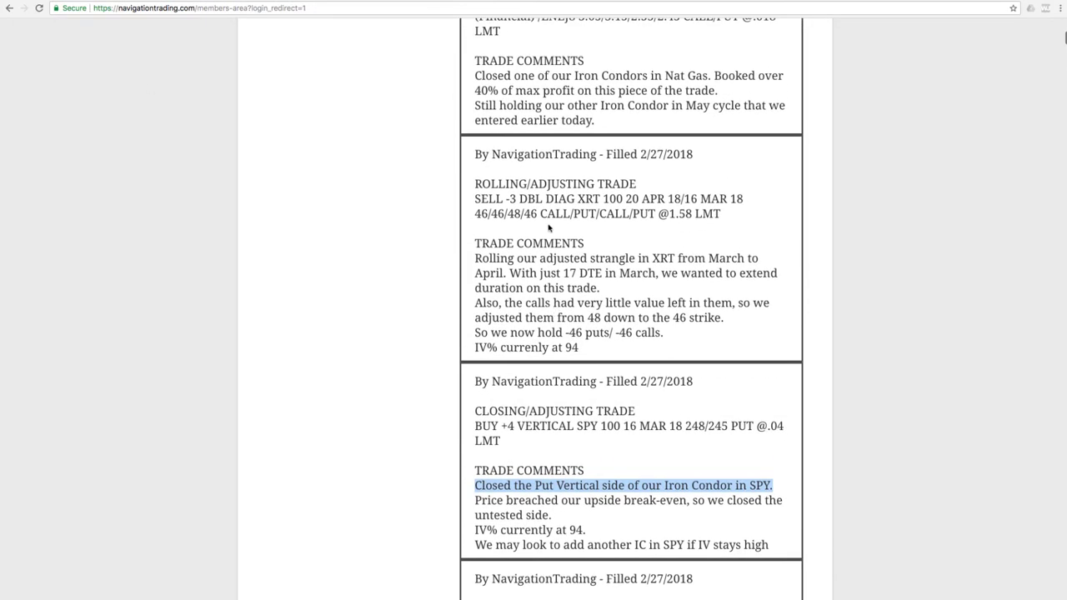
drag(575, 198, 599, 198)
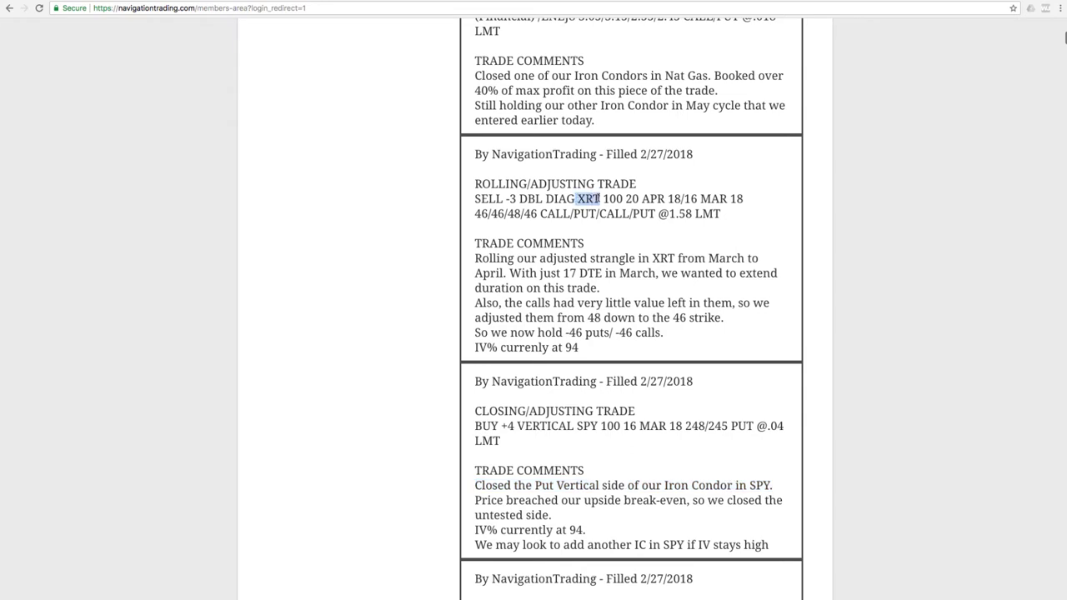
drag(707, 258, 773, 272)
click(564, 276)
drag(565, 272, 658, 273)
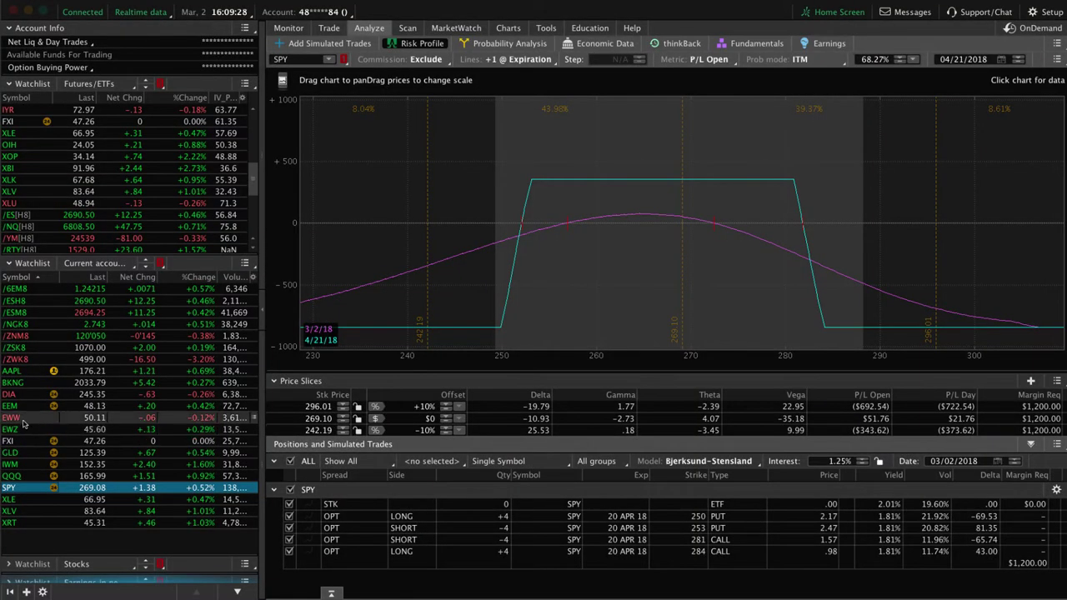
Step: Load XRT's risk profile in thinkorswim and open its price chart
click(24, 522)
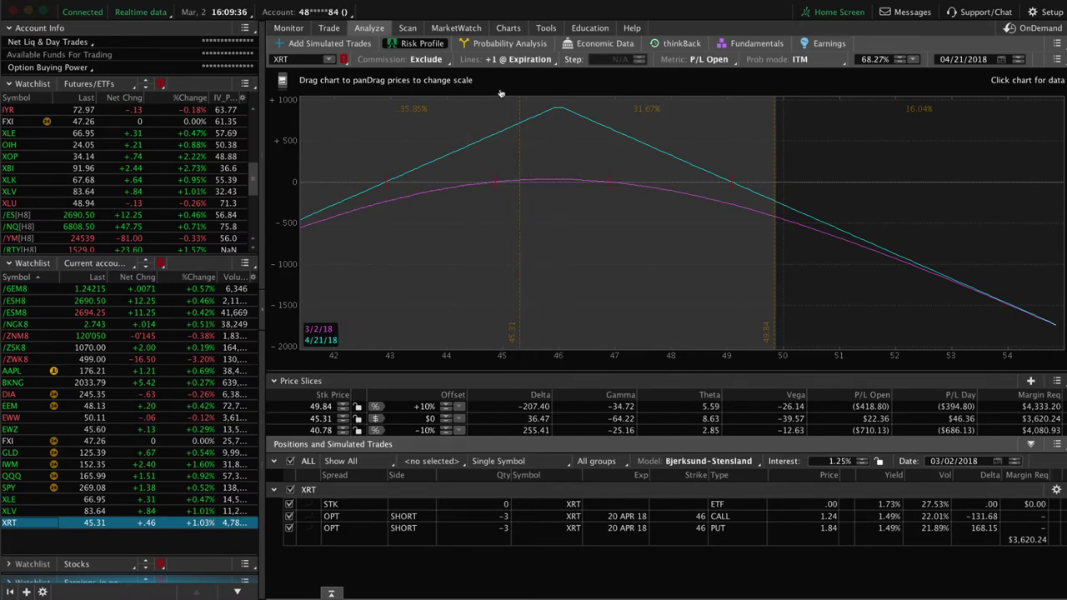
click(506, 27)
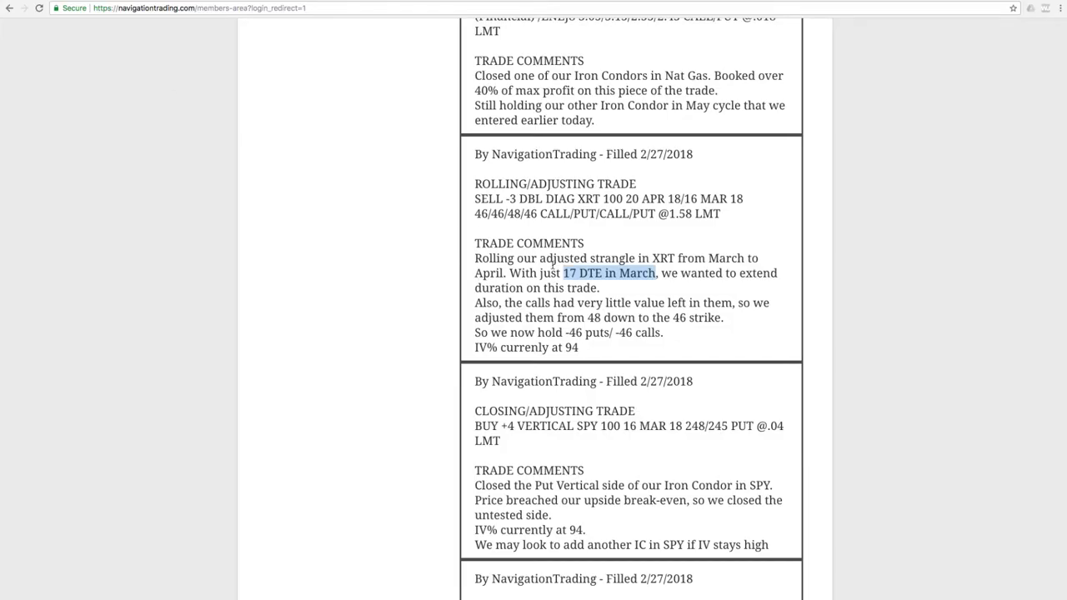
Step: Find the BKNG opening trade alert in the browser and highlight its short put vertical and the PCLN and BKNG tickers
scroll(551, 265, up, 5)
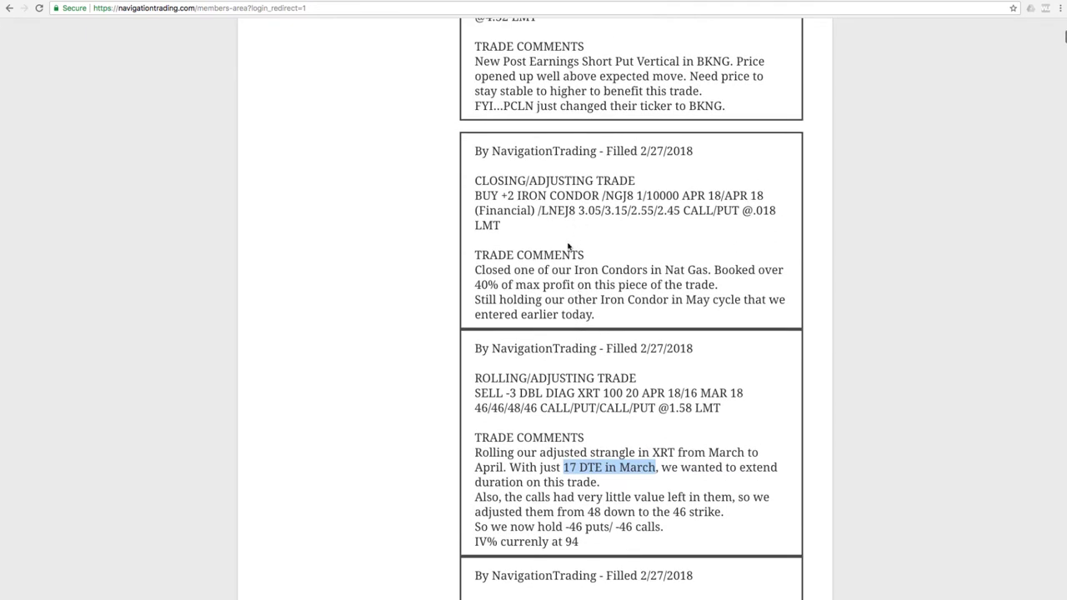
scroll(575, 251, up, 6)
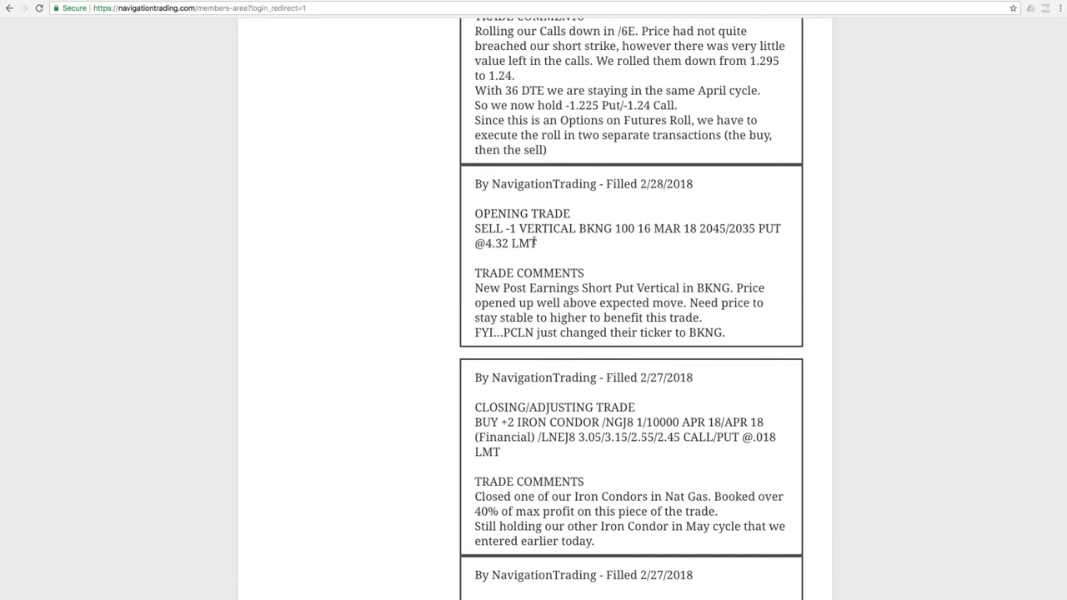
drag(474, 288, 732, 288)
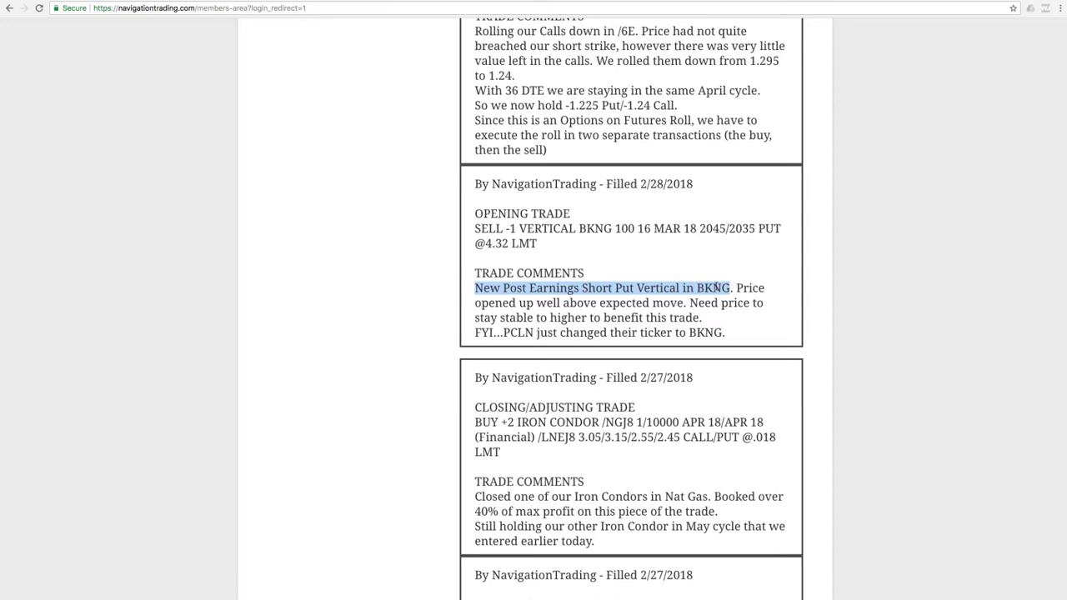
click(617, 287)
drag(582, 287, 693, 288)
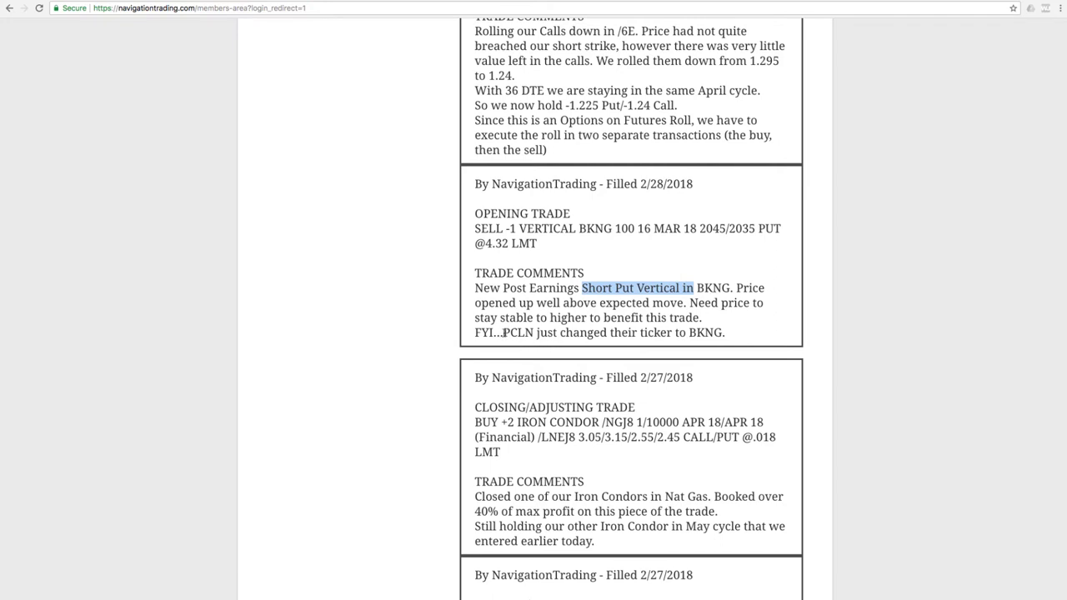
drag(502, 333, 535, 333)
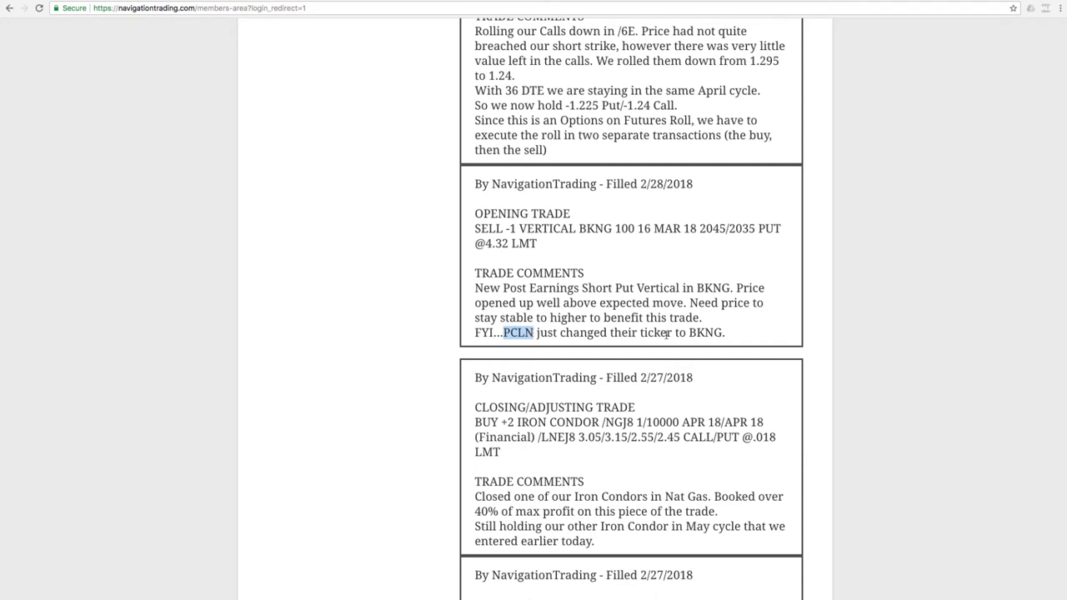
drag(689, 332, 727, 334)
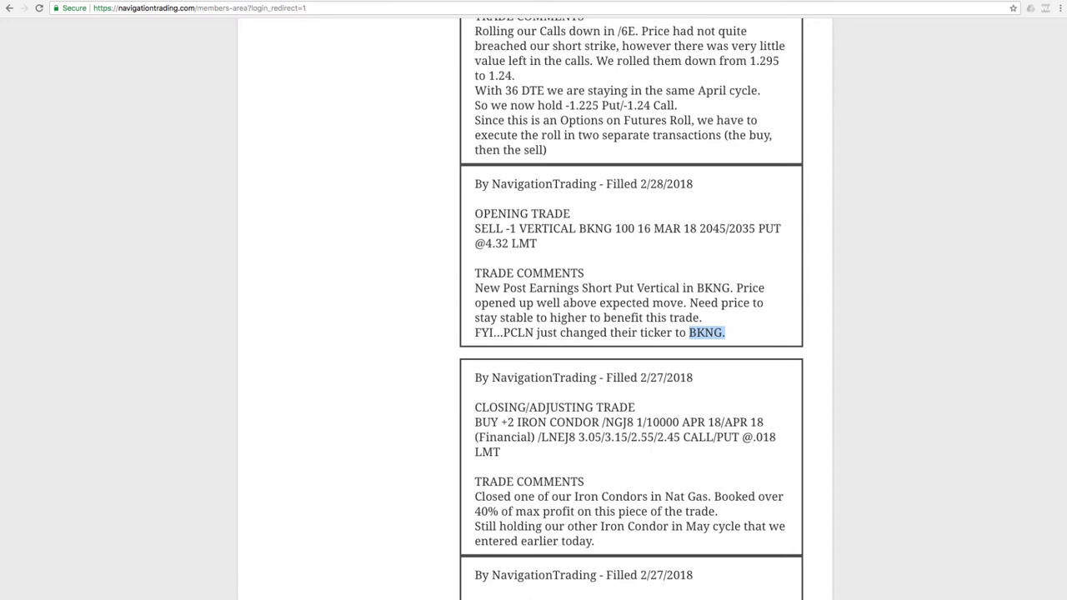
Step: Switch to thinkorswim and open BKNG's price chart
key(super+Tab)
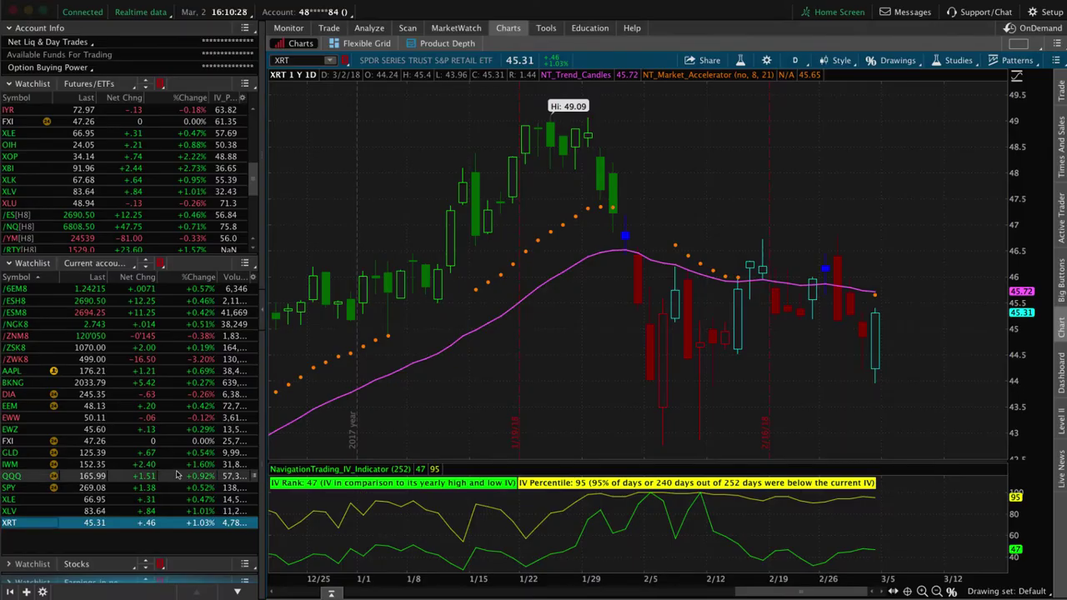
click(83, 382)
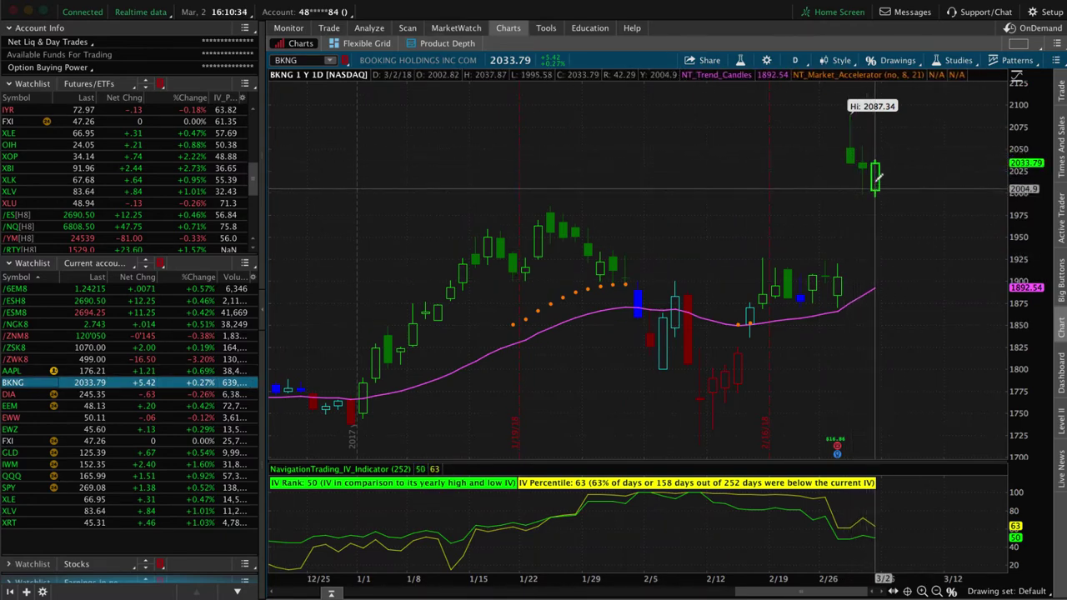
Step: Open BKNG's risk profile, and find the 3/1/2018 rolling trade alert in the browser and highlight its /6E ticker
click(369, 28)
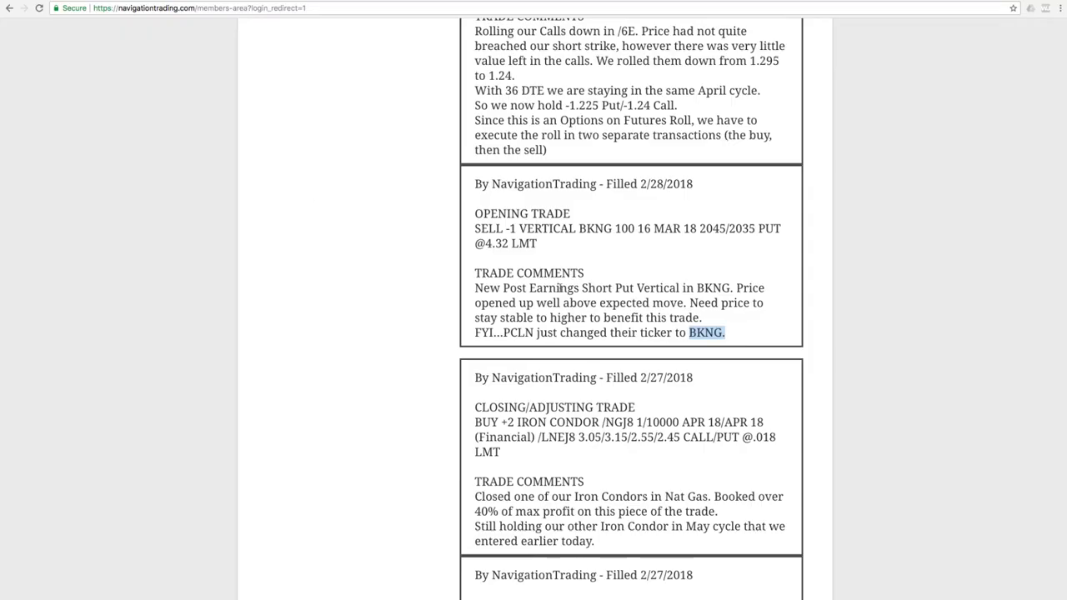
scroll(574, 287, up, 5)
scroll(574, 287, up, 1)
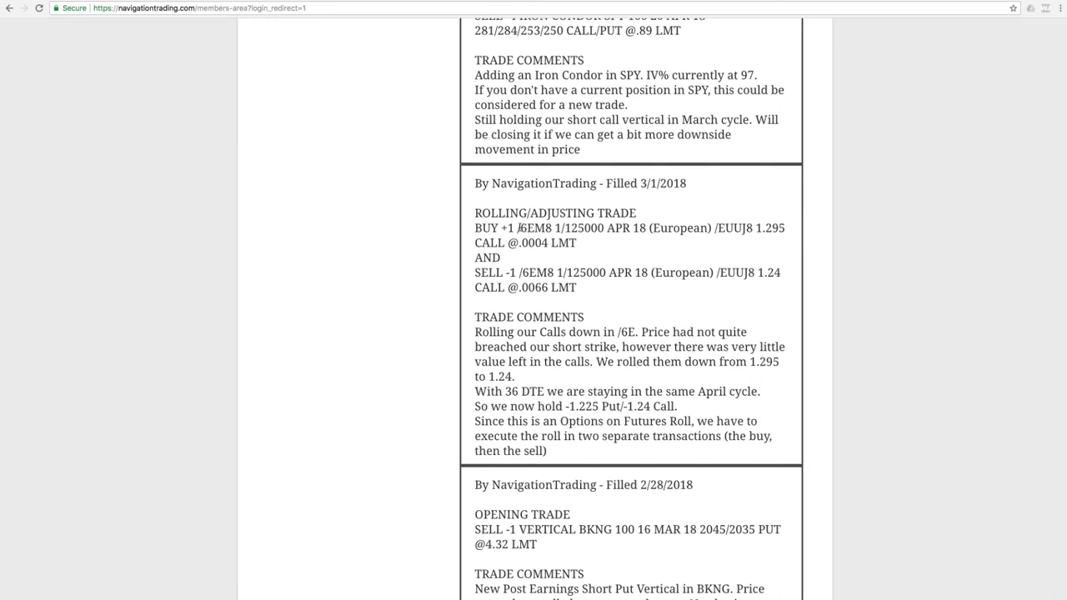
scroll(520, 227, down, 1)
drag(518, 225, 532, 225)
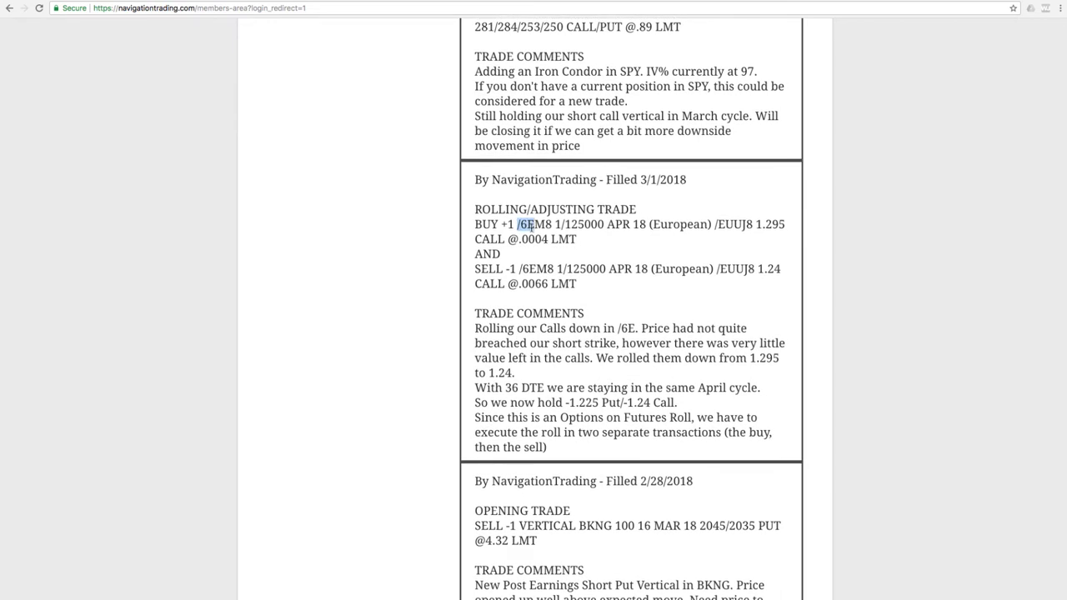
Step: Highlight the rolling alert's buy and sell orders, "36 DTE" and "-1.225 Put/-1.24 Call", and load /6EM8's risk profile in thinkorswim
click(574, 306)
drag(477, 223, 576, 239)
drag(475, 270, 589, 284)
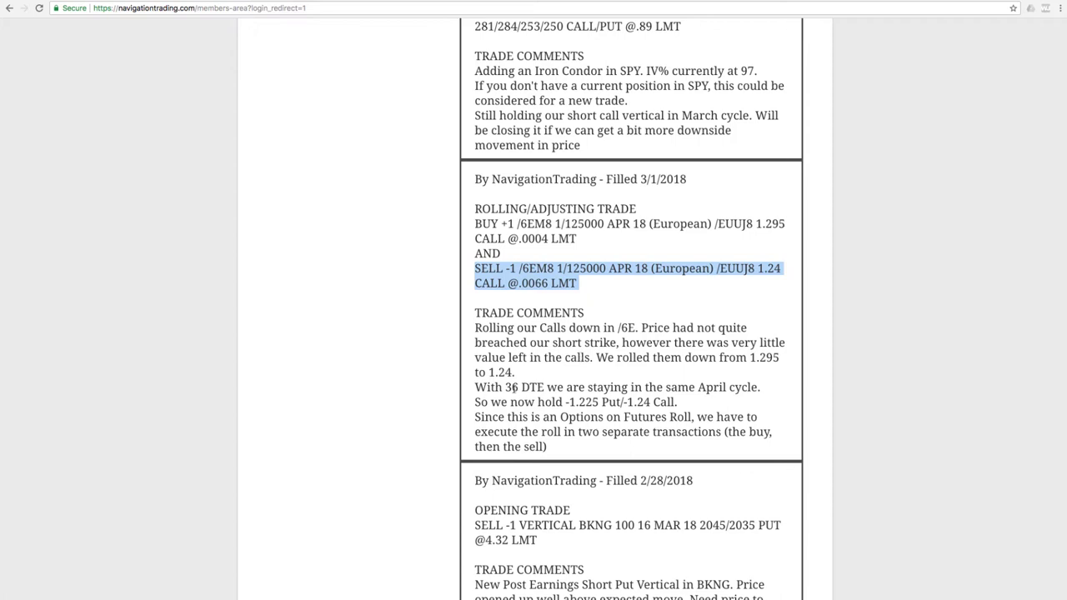
drag(505, 387, 544, 387)
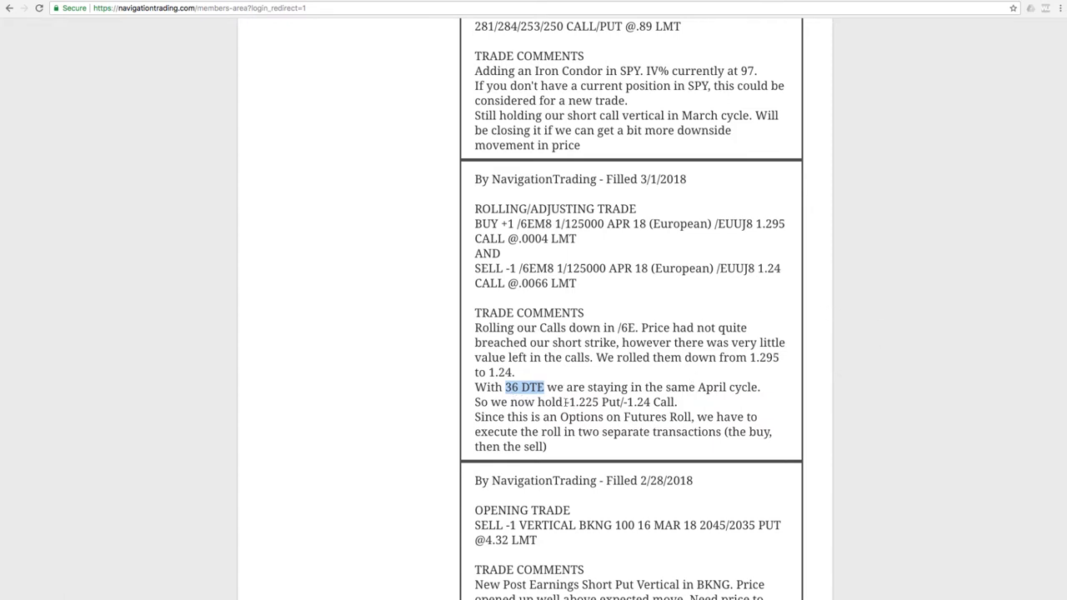
drag(566, 402, 679, 403)
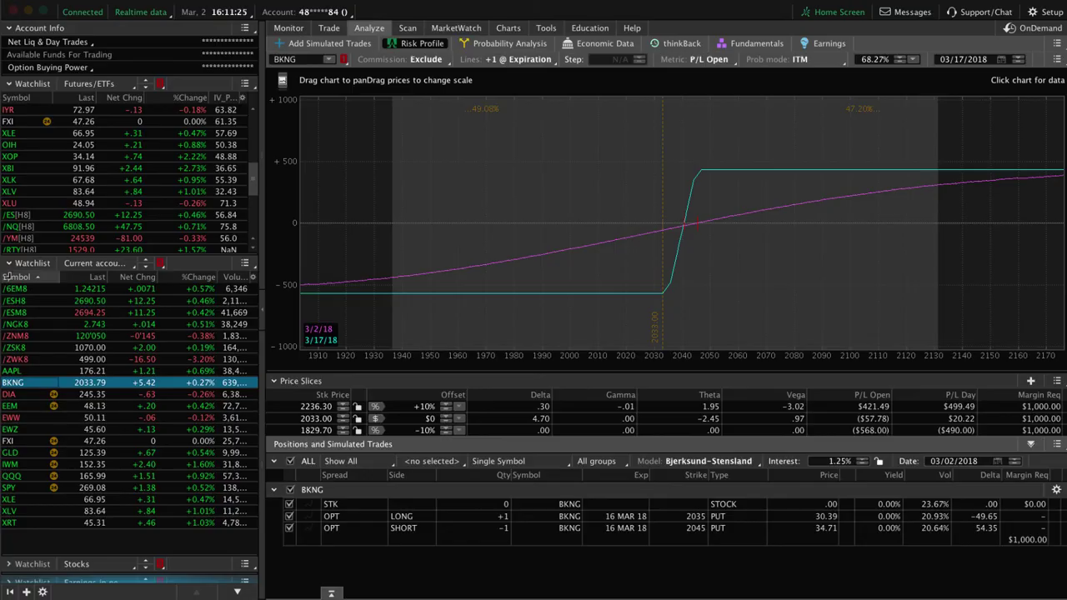
click(16, 289)
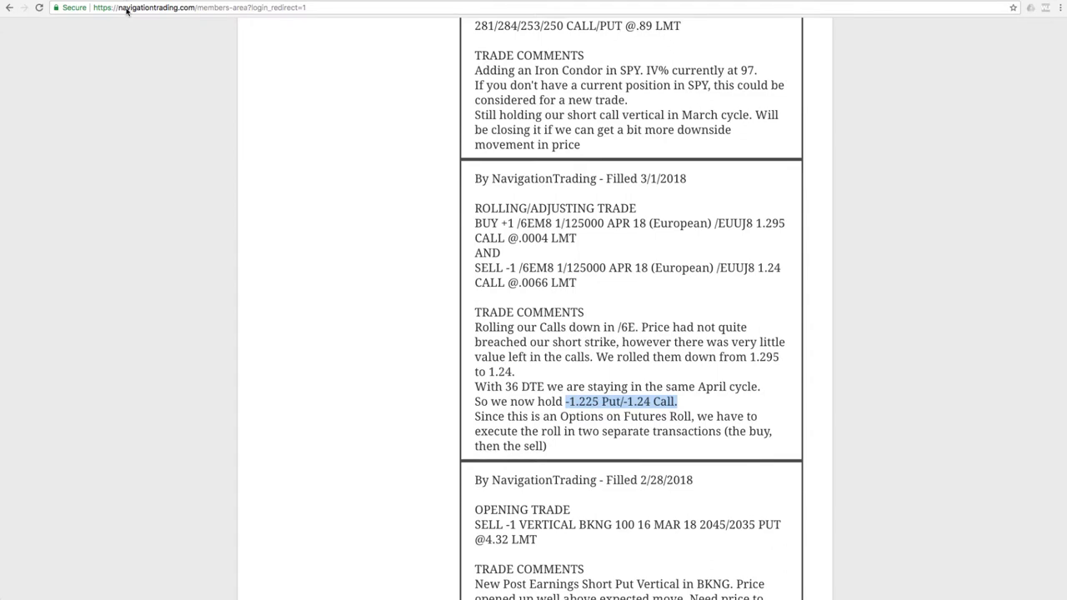
Step: Find the SPY iron condor opening alert in the browser and highlight its sell order and "Adding an Iron Condor in SPY"
scroll(751, 316, up, 3)
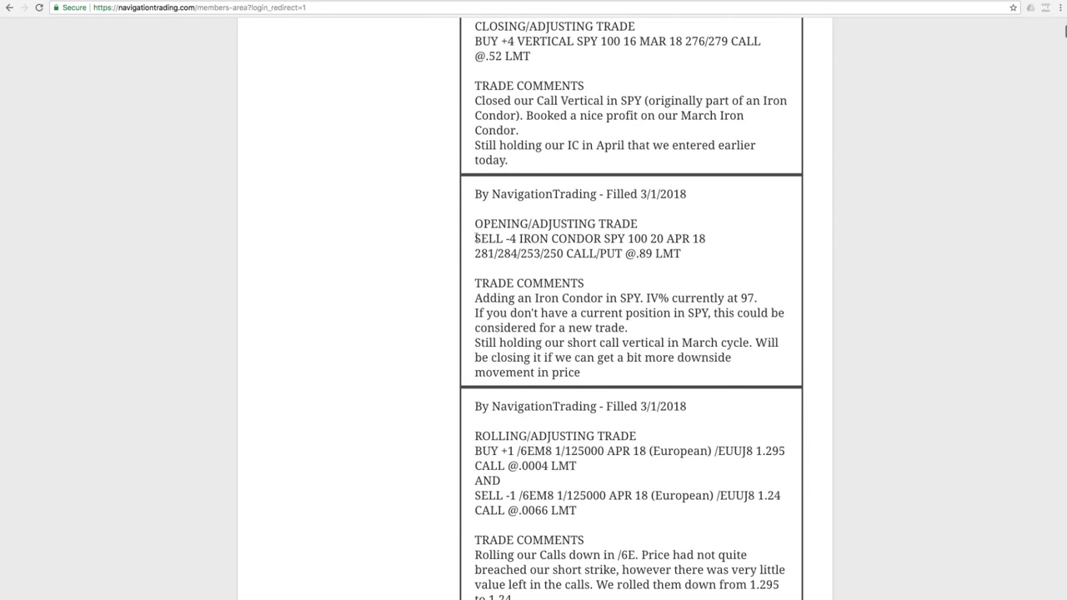
drag(475, 238, 648, 238)
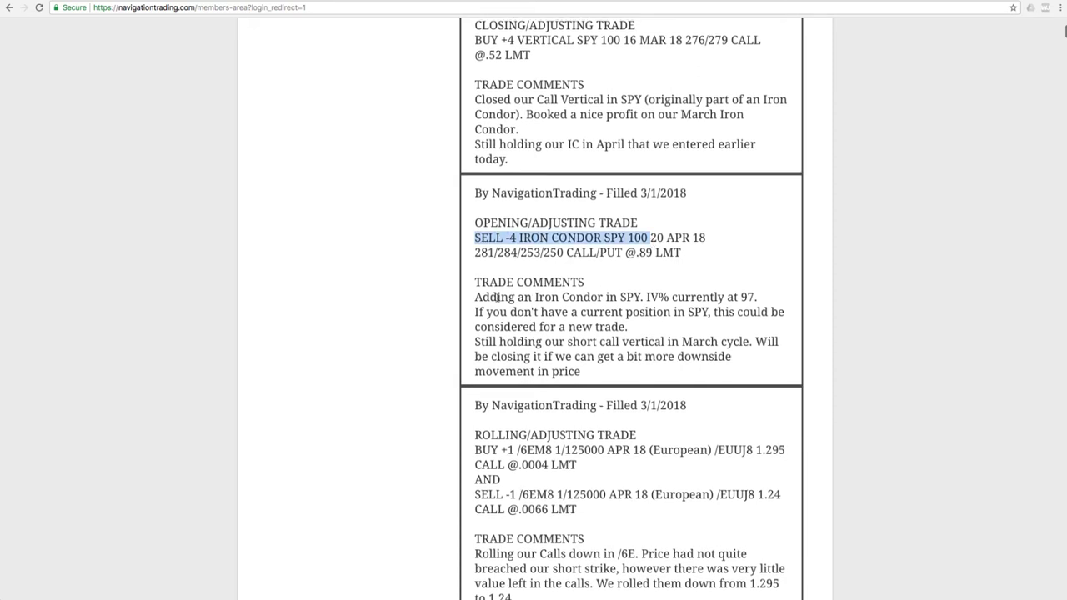
drag(475, 296, 651, 297)
Step: Find the SPY call vertical closing alert and highlight its buy order, the closing and profit comments, and "IC in April"
scroll(651, 297, up, 3)
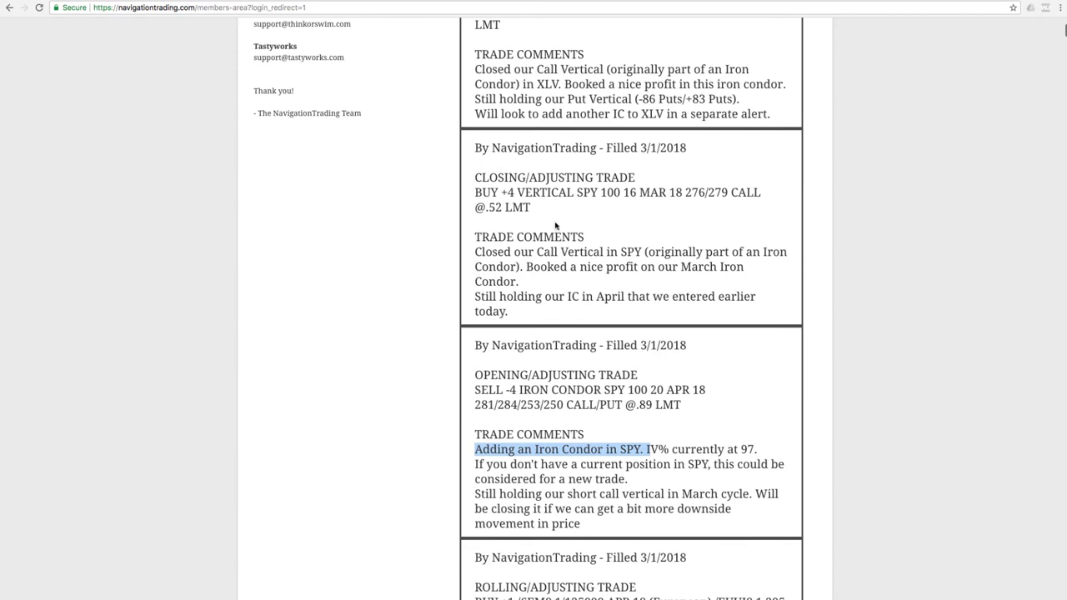
drag(475, 192, 584, 192)
drag(475, 251, 604, 252)
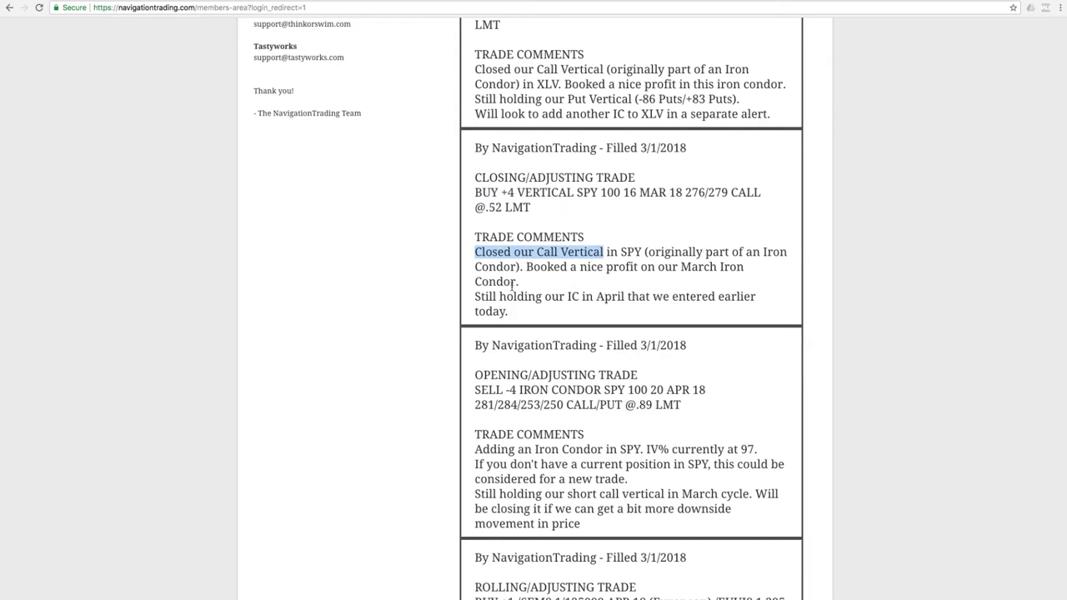
click(547, 272)
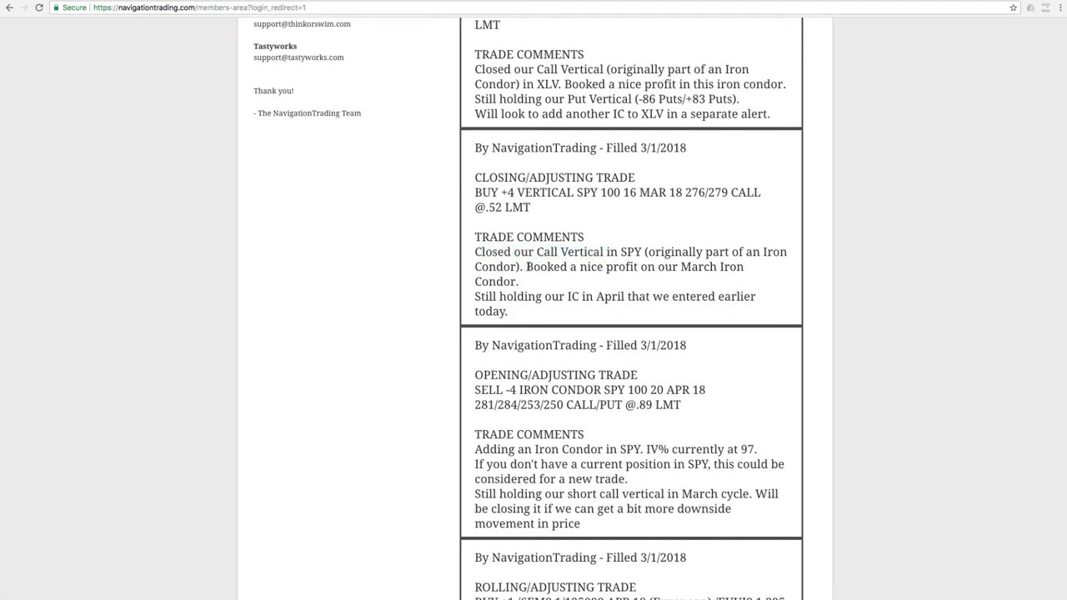
drag(526, 266, 578, 286)
click(511, 284)
drag(565, 296, 629, 297)
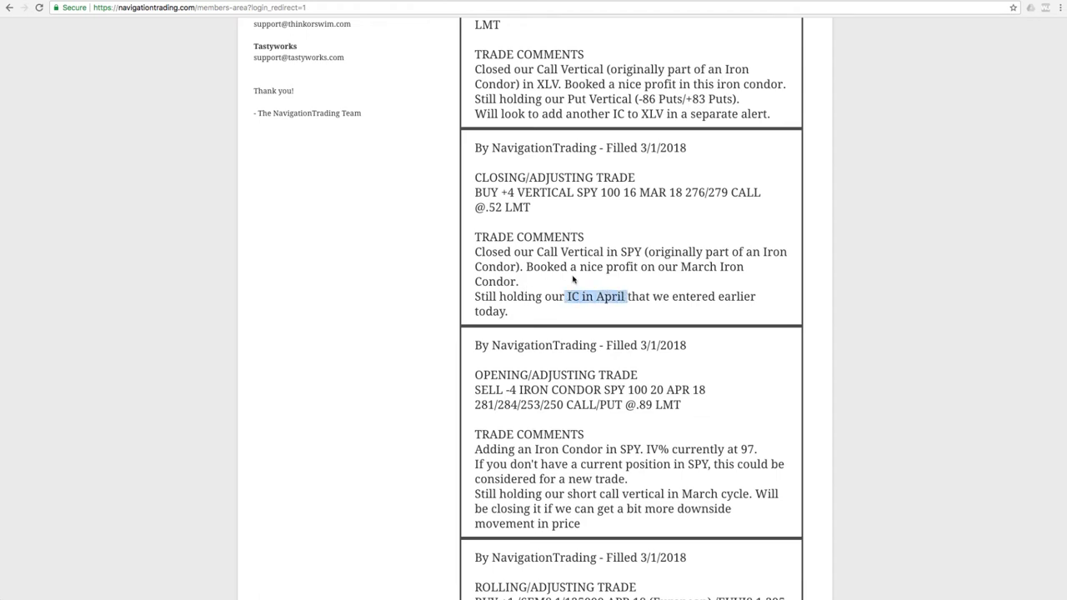
Step: Find the XLV call vertical closing alert and highlight the XLV ticker and "Booked a nice profit in this iron condor"
scroll(573, 280, up, 4)
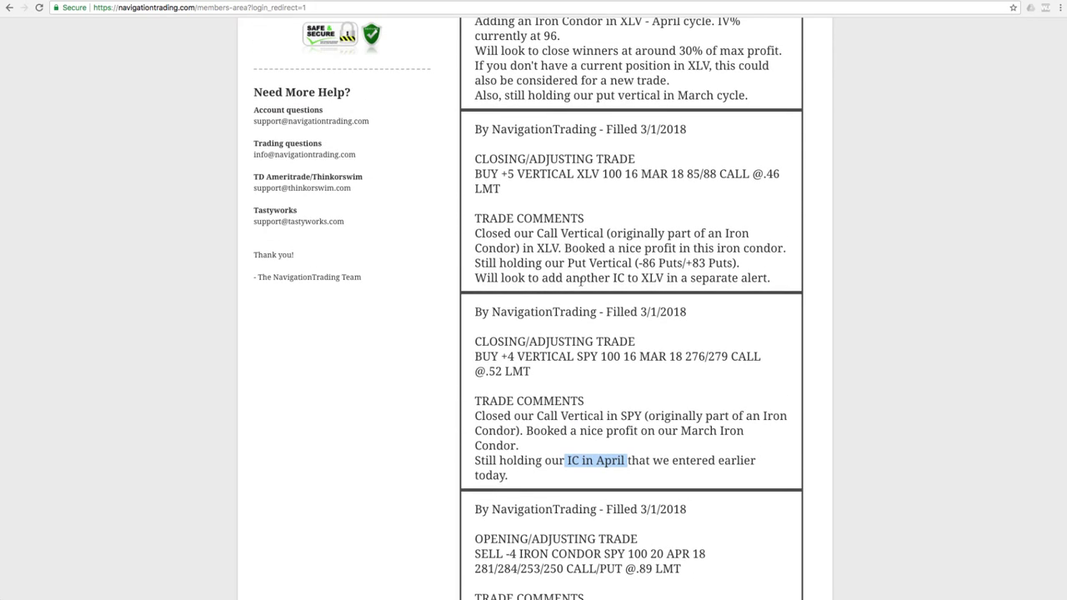
drag(577, 174, 601, 174)
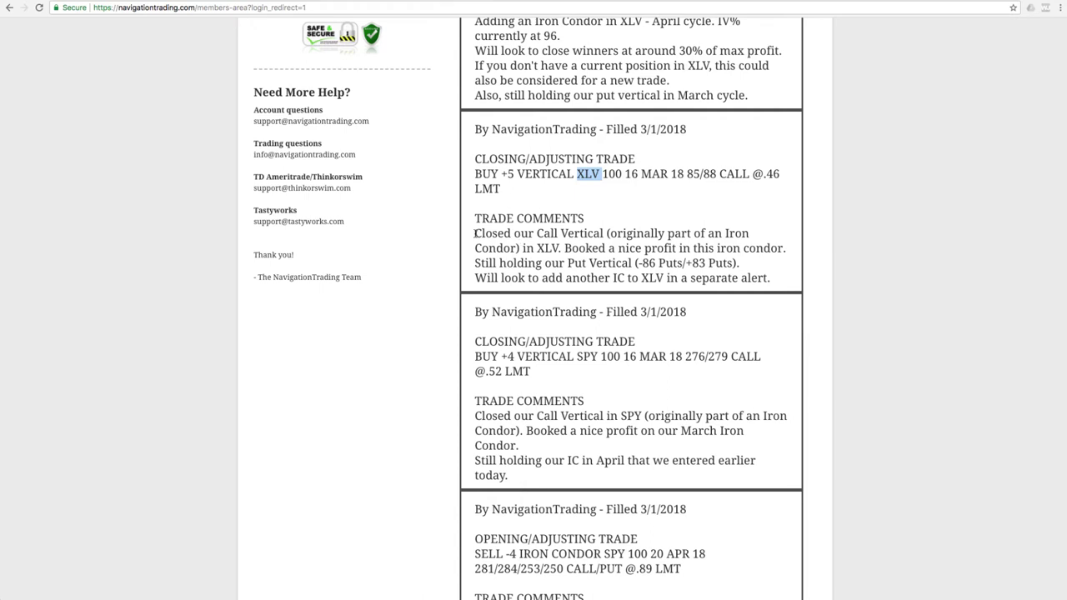
drag(475, 234, 765, 248)
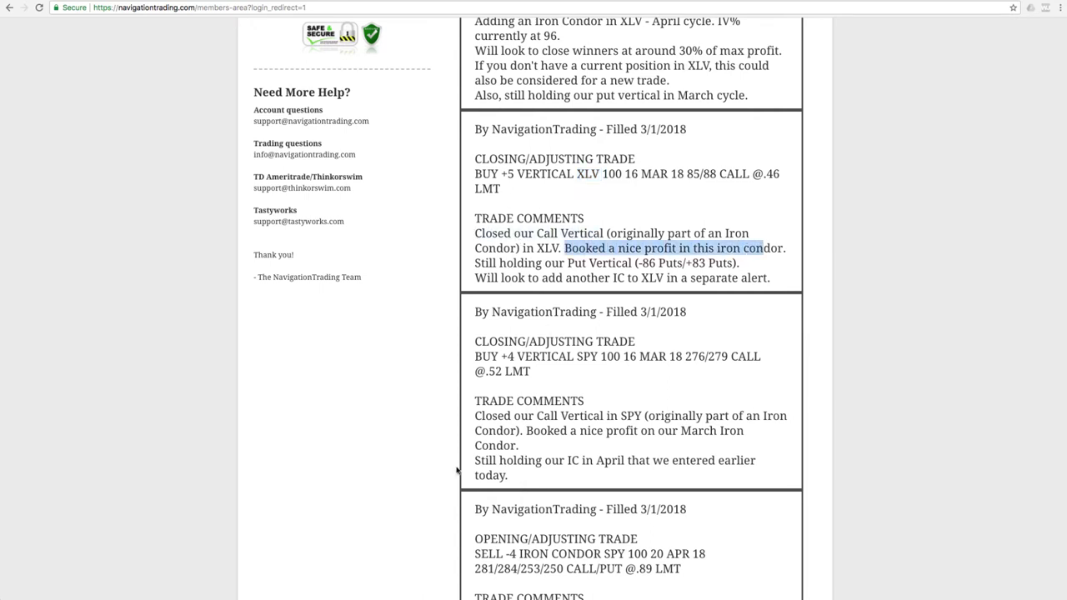
Step: Switch to thinkorswim and examine XLV's risk profile around the March put vertical's strikes
key(alt+Tab)
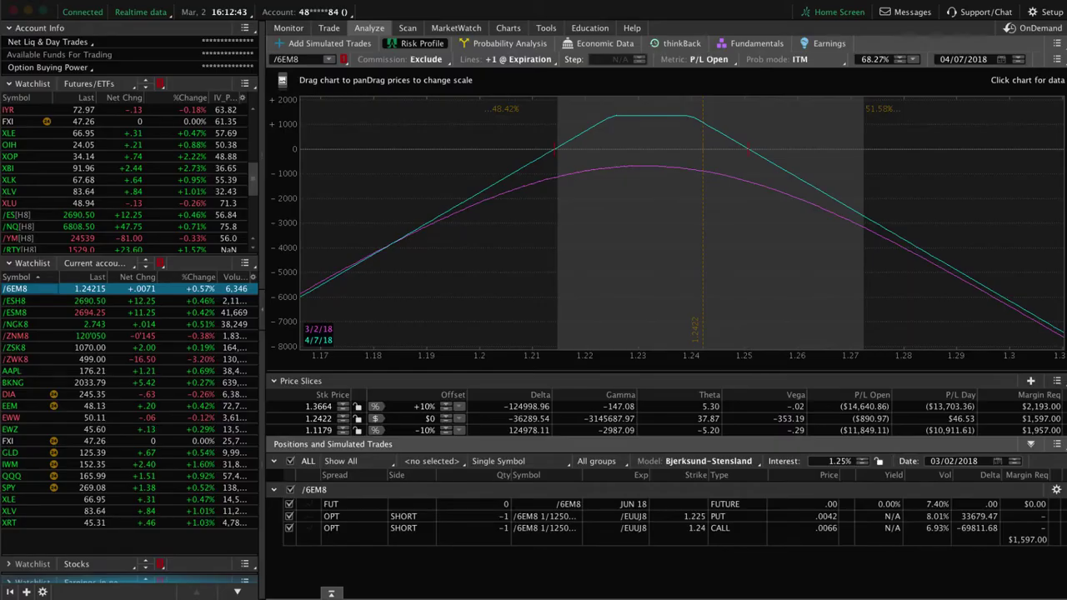
click(31, 511)
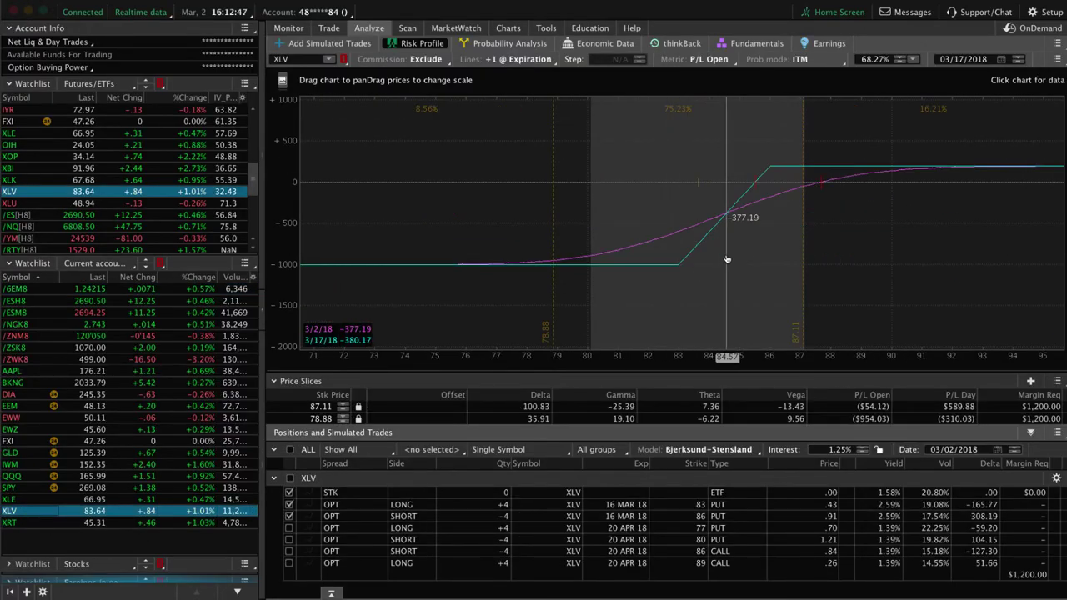
drag(717, 231, 703, 260)
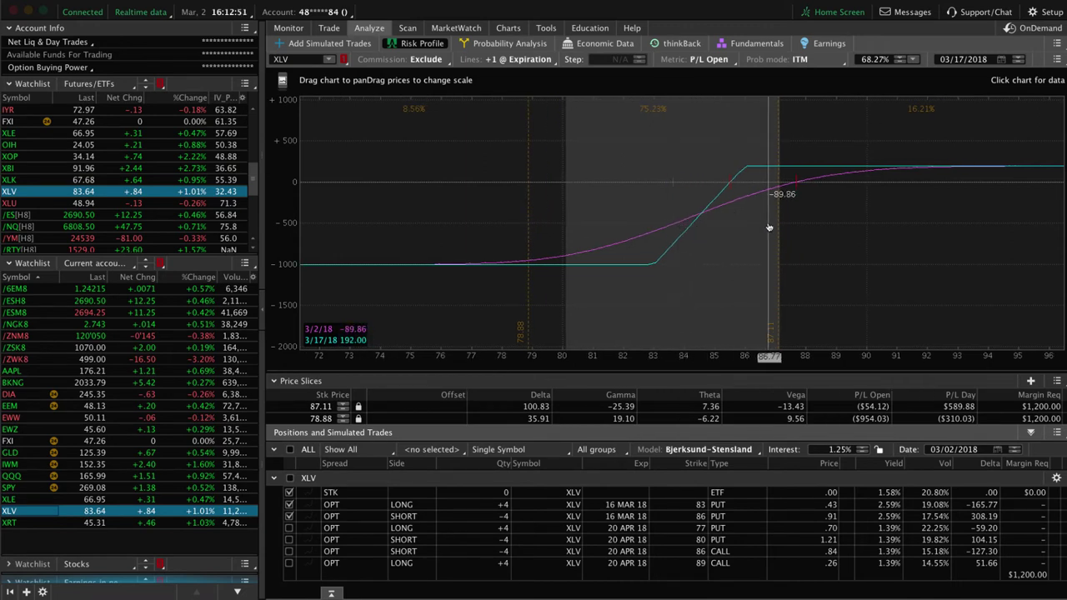
Step: Exclude the two 16 MAR 18 put legs from XLV's risk profile and include the four 20 APR 18 iron condor legs
click(289, 504)
click(289, 516)
click(289, 527)
click(289, 539)
click(289, 551)
click(289, 563)
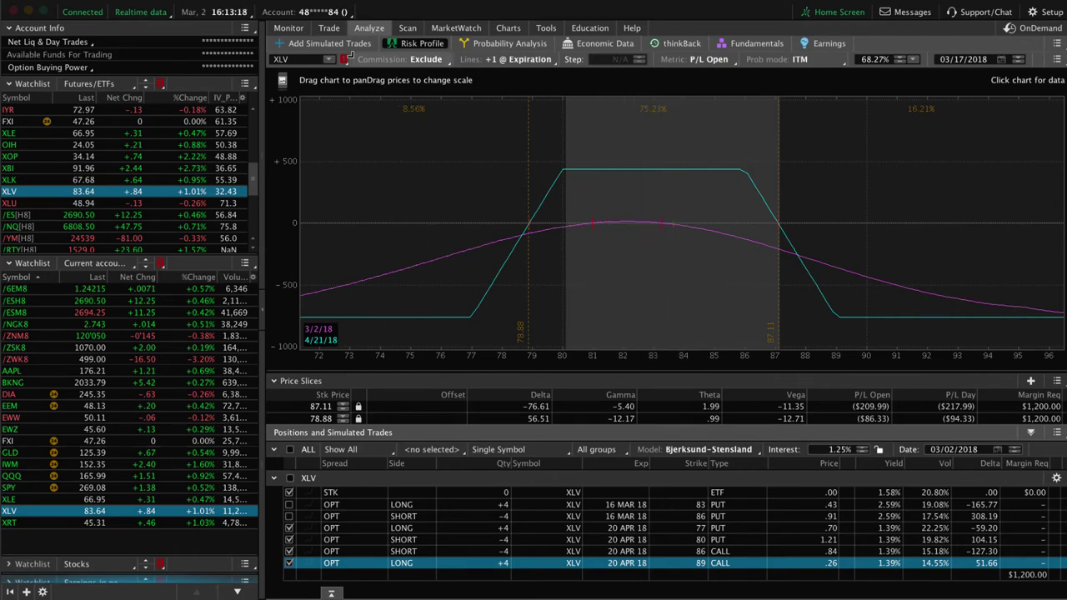
Step: Open XLV's option chain for the 20 APR 18 expiration and examine the iron condor's call and put strikes
click(328, 28)
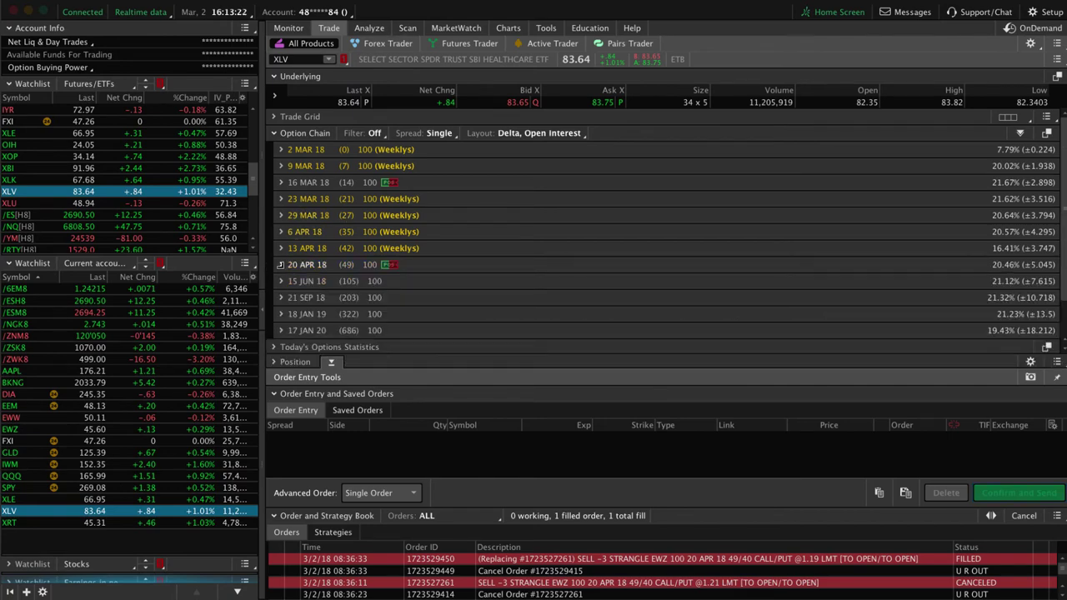
click(281, 265)
scroll(422, 275, down, 6)
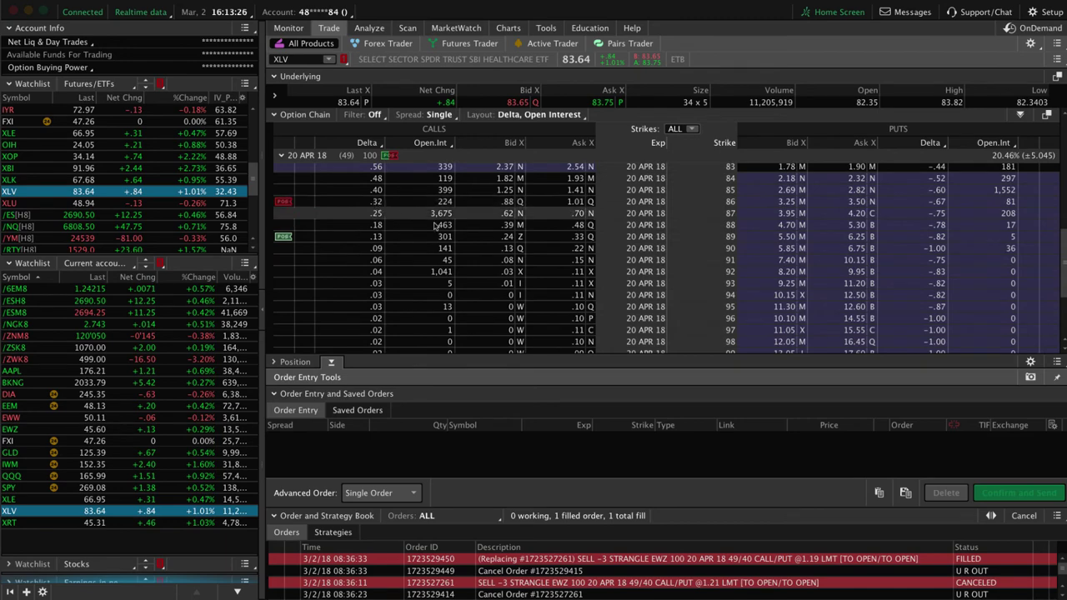
scroll(377, 208, up, 2)
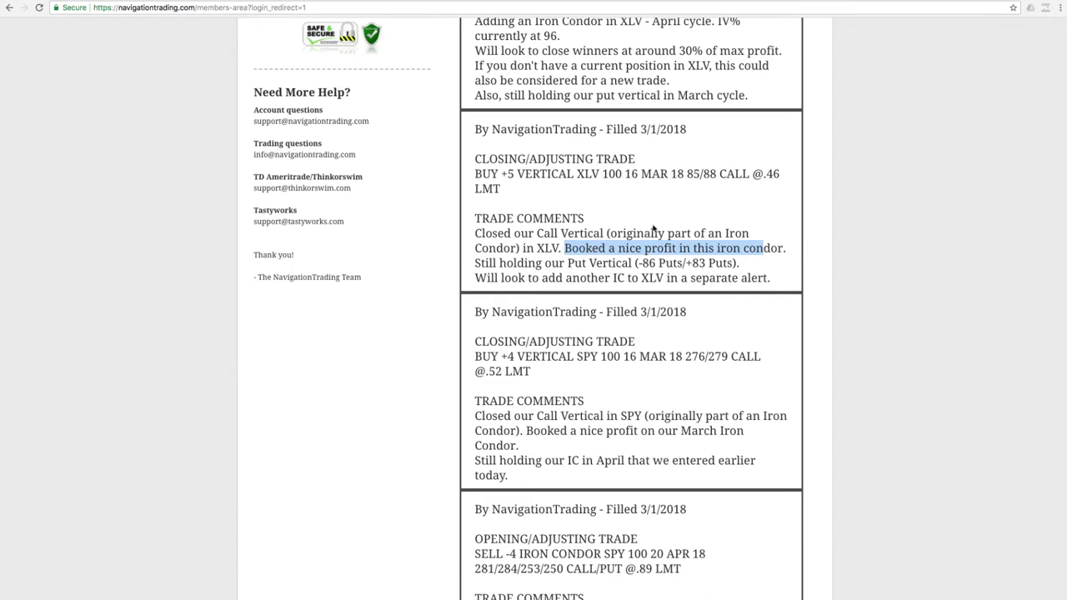
Step: Find the XLV iron condor opening alert in the browser and highlight "Adding an Iron Condor in XLV"
click(653, 226)
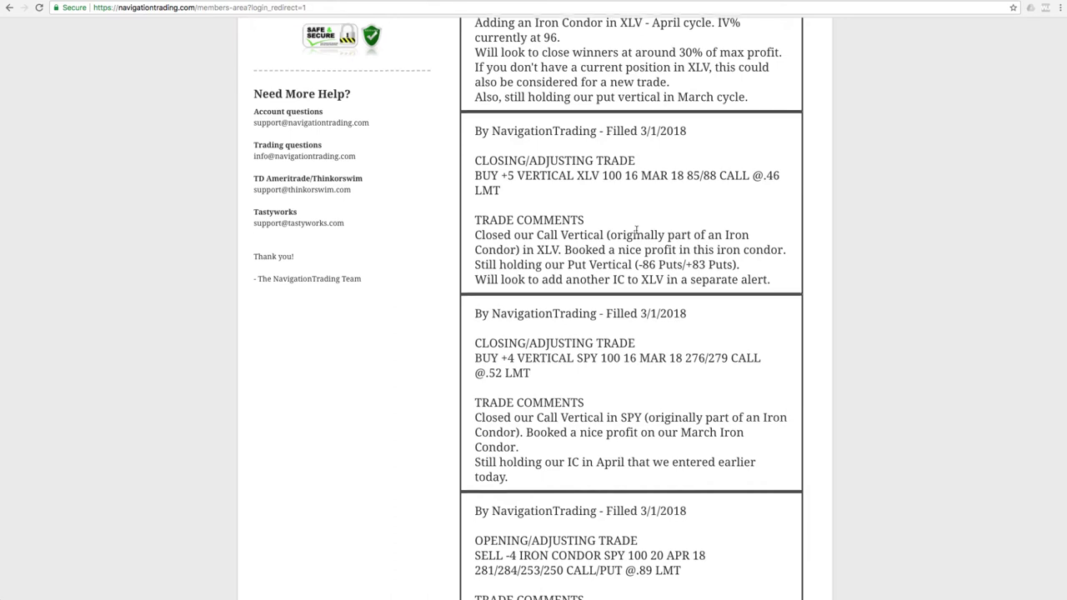
scroll(635, 231, up, 5)
scroll(636, 231, up, 1)
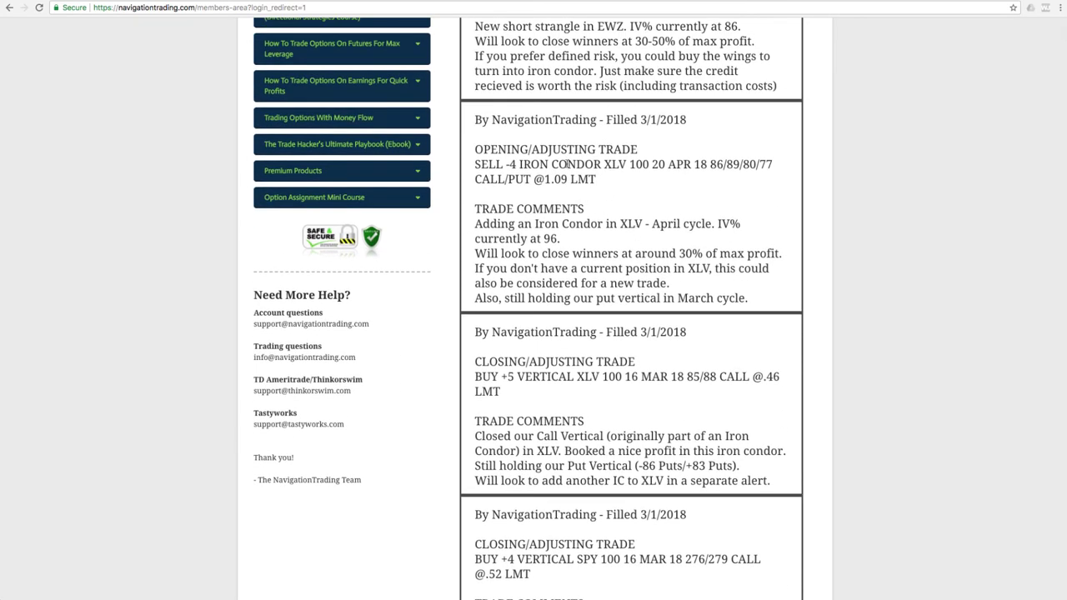
drag(472, 223, 659, 227)
Step: Find the 3/2/2018 short strangle alert, highlight its EWZ ticker, and open EWZ's price chart in thinkorswim
scroll(657, 228, up, 6)
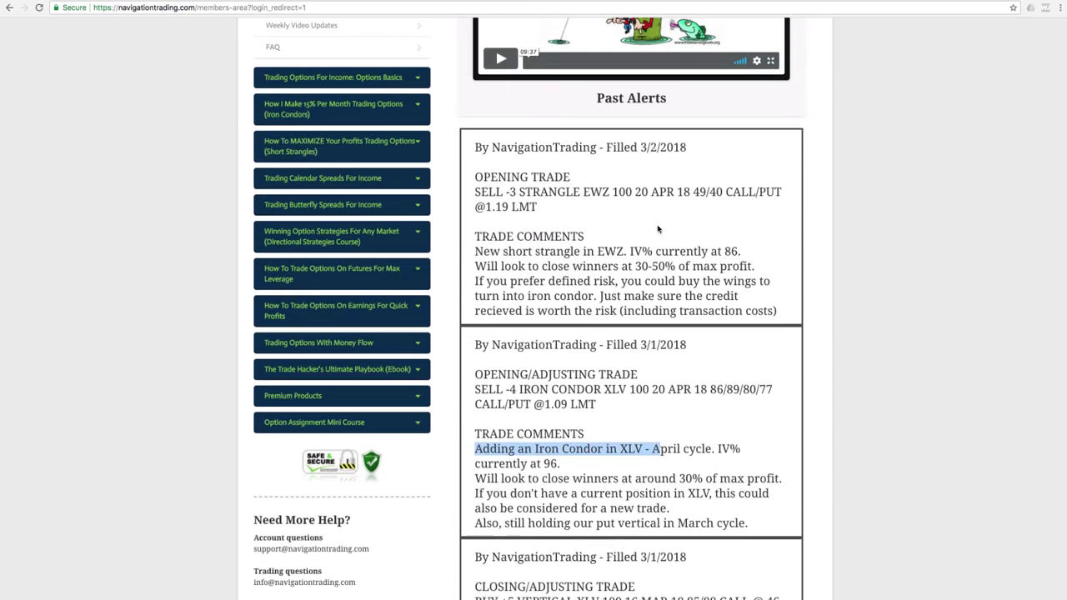
drag(583, 192, 611, 191)
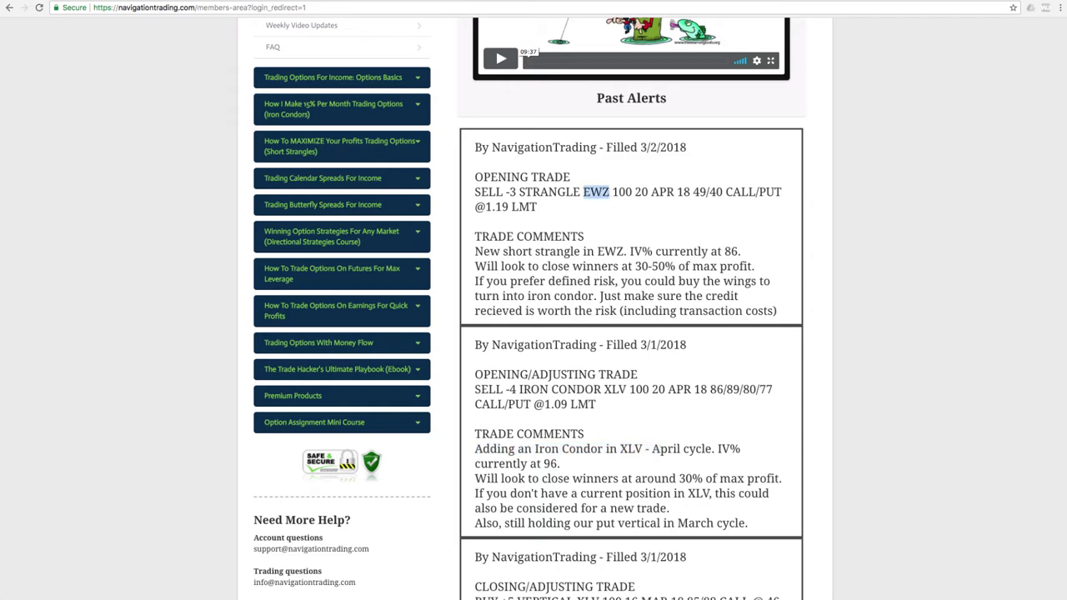
key(super+Tab)
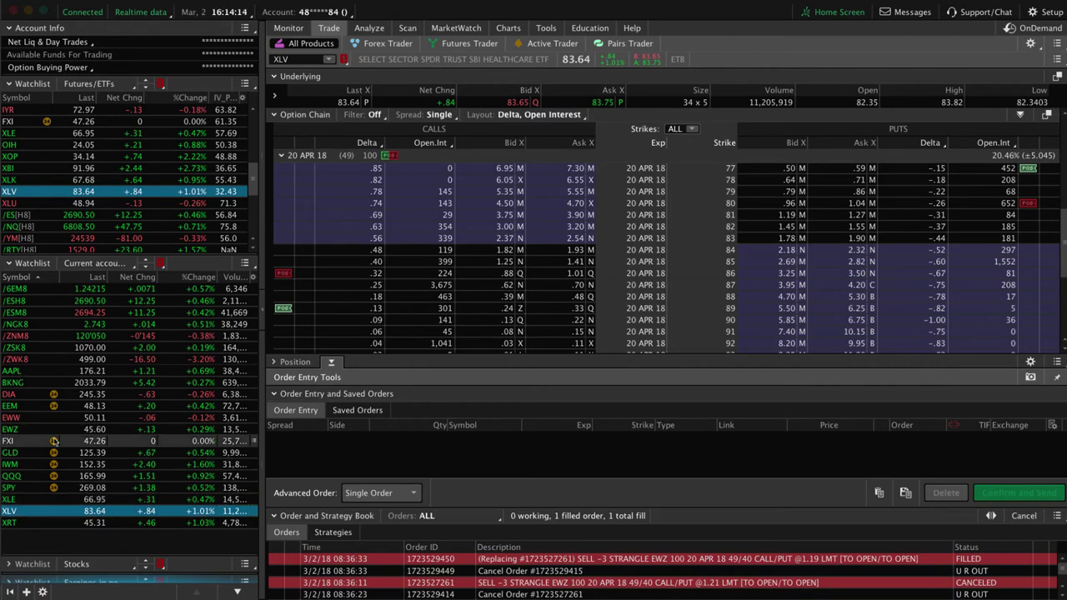
click(43, 432)
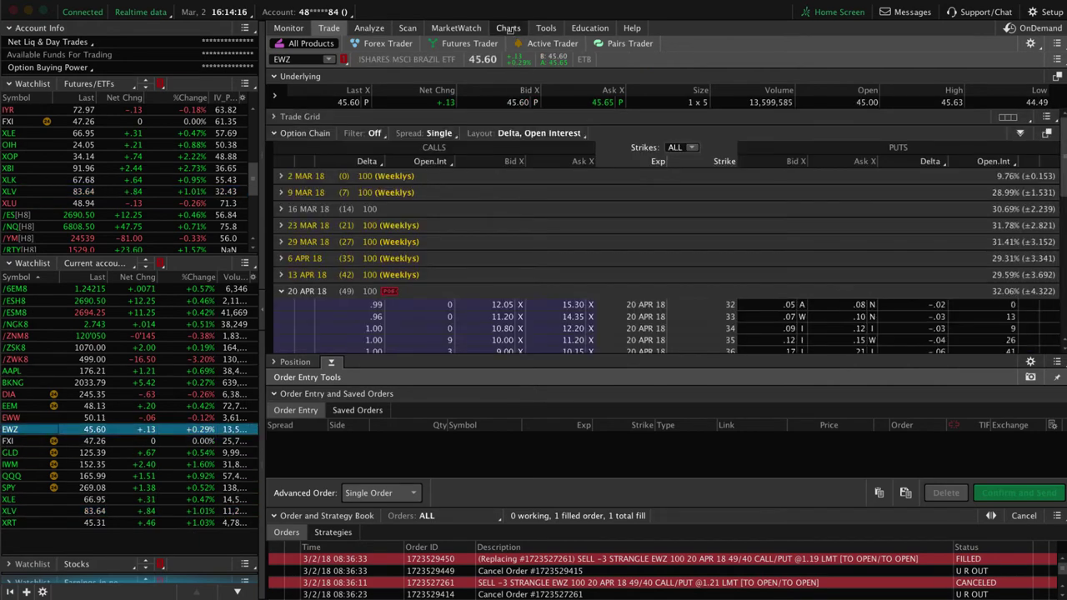
click(508, 29)
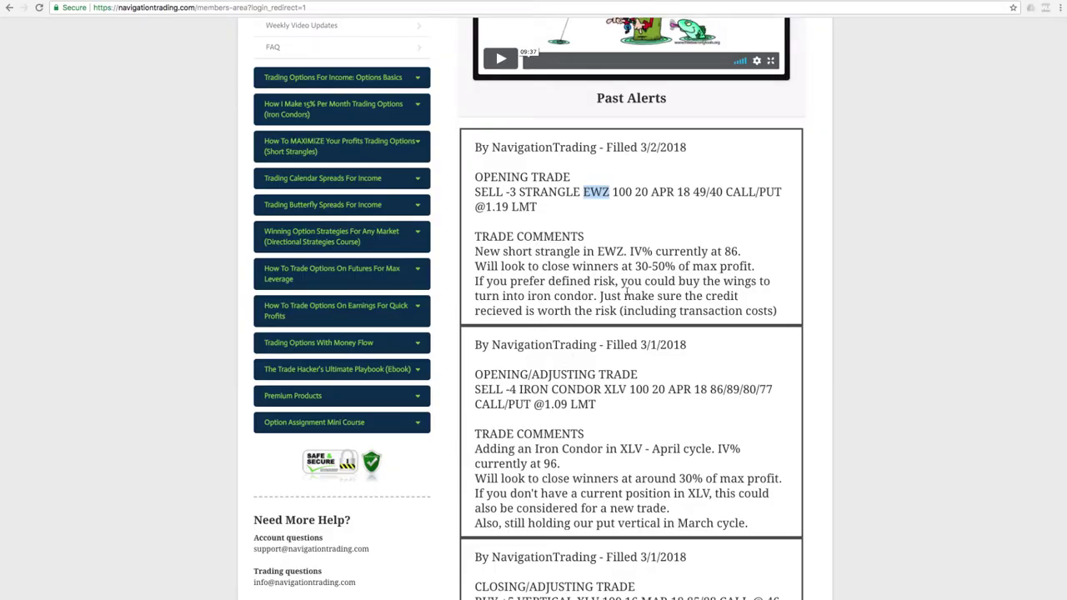
Step: Highlight the IV% value in the EWZ alert's comments in the browser and open EWZ's risk profile in thinkorswim
drag(722, 251, 741, 251)
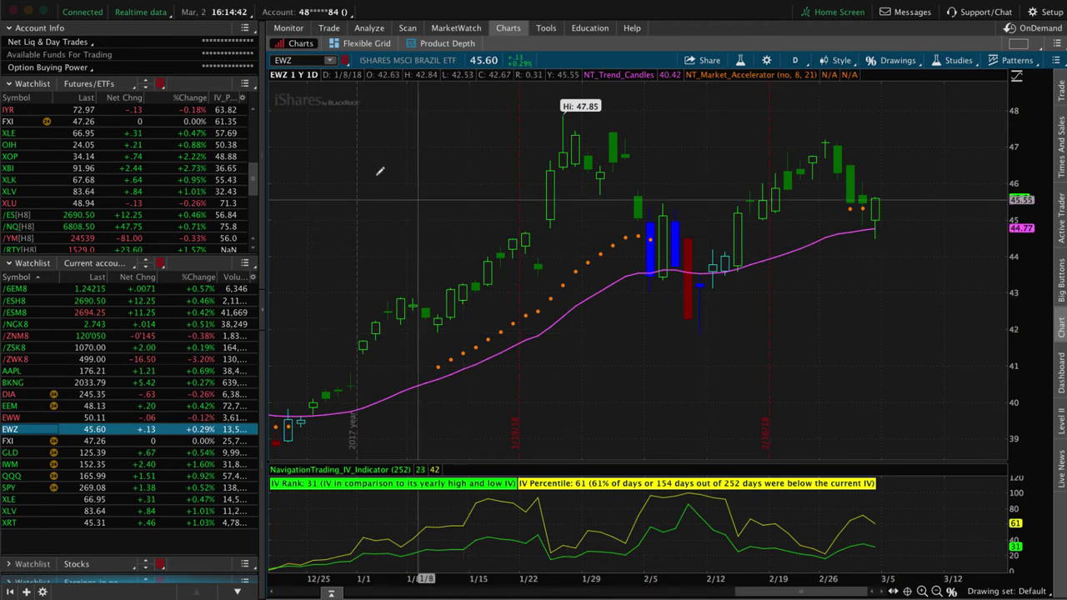
click(369, 28)
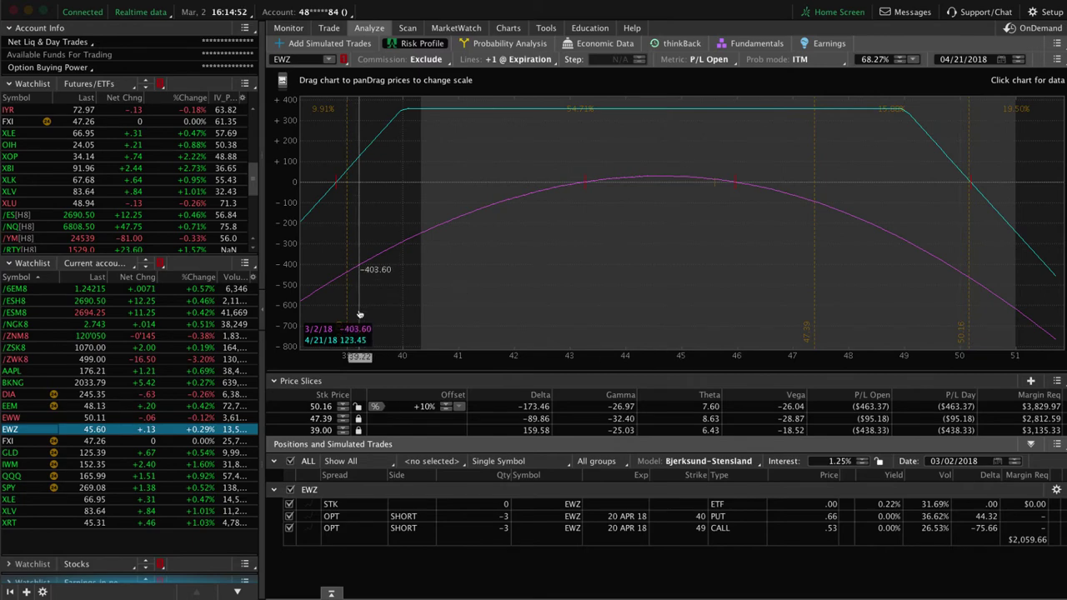
Step: Review the risk profiles of the /ESH8, /ESM8 and /ZNM8 futures positions one after another
click(73, 303)
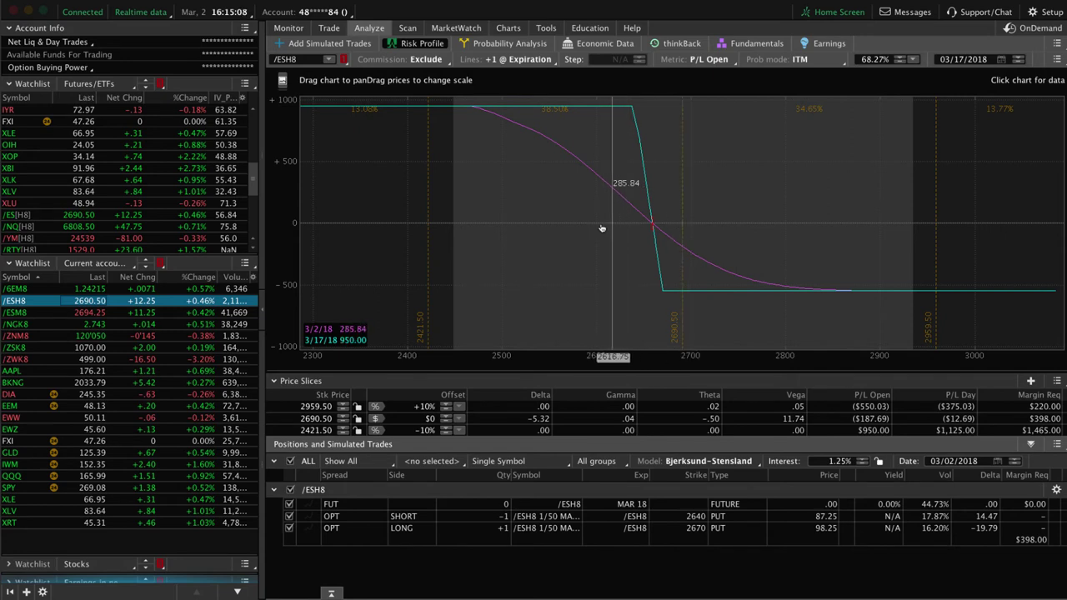
click(155, 315)
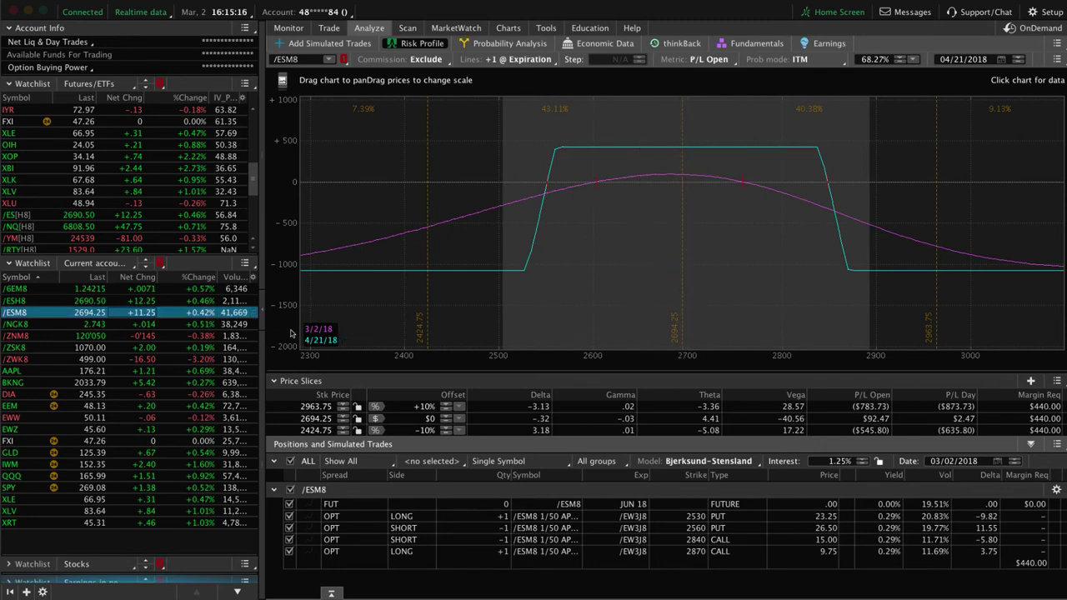
click(145, 337)
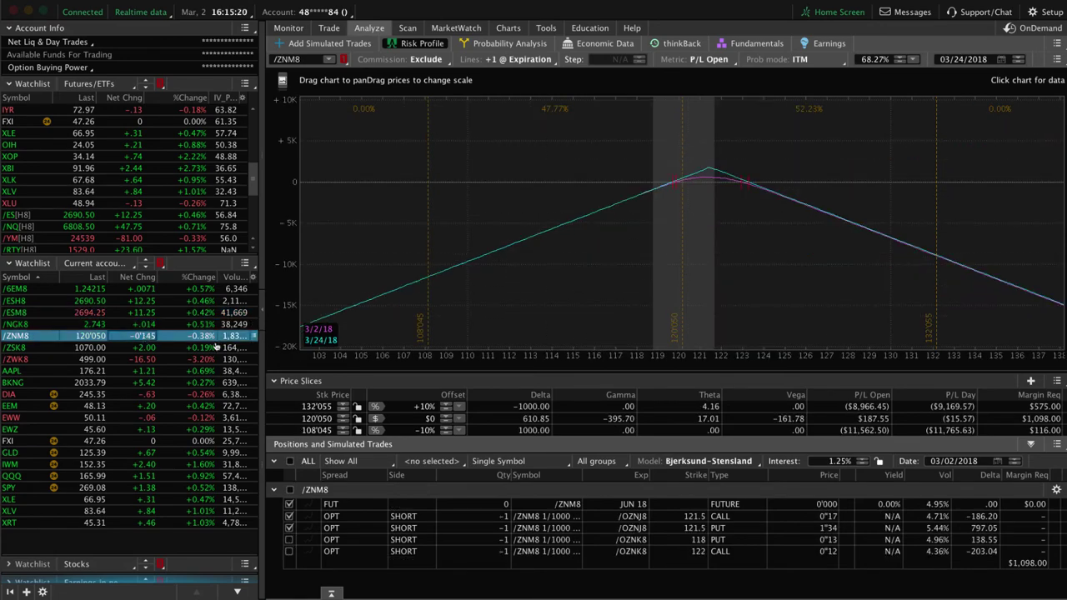
Step: Examine /ZNM8's risk profile around its breakeven points, and open the price chart of /ZN from the Futures/ETFs watchlist
drag(672, 358, 717, 337)
scroll(717, 337, up, 5)
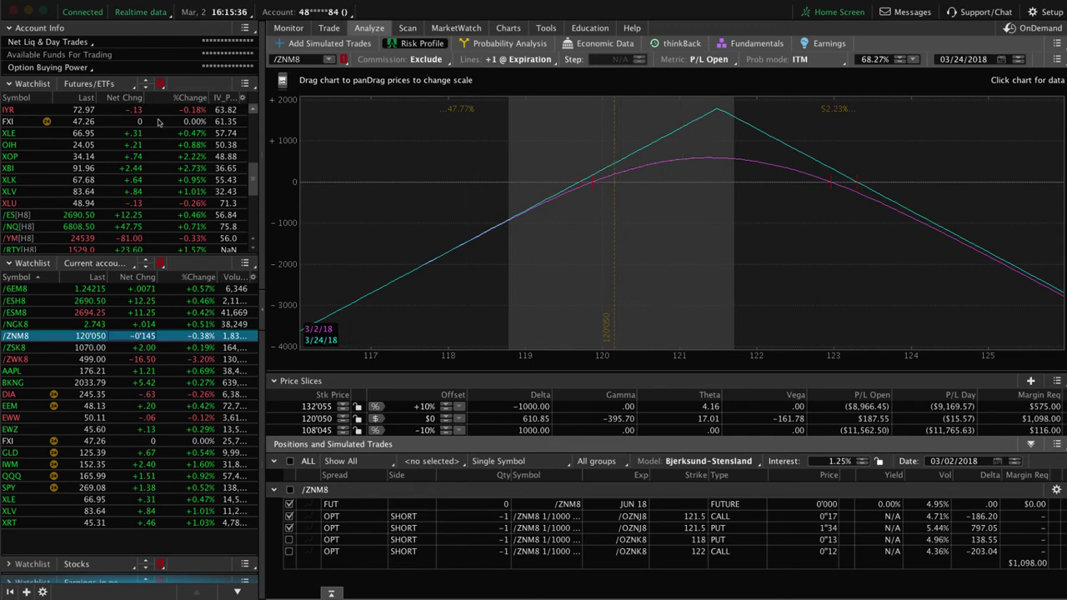
scroll(119, 192, down, 3)
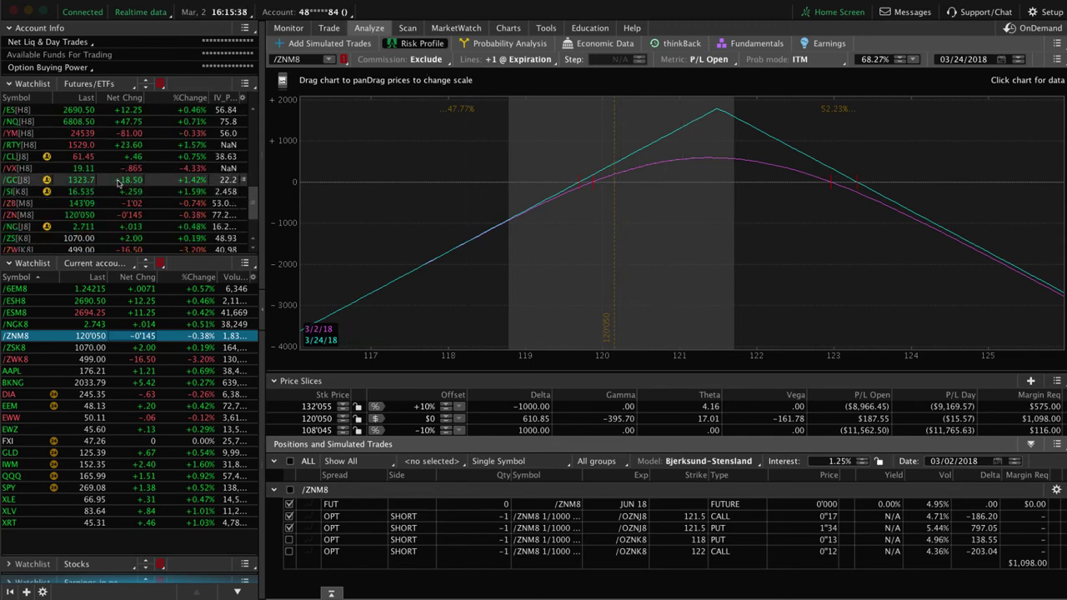
scroll(119, 188, down, 2)
scroll(119, 182, up, 1)
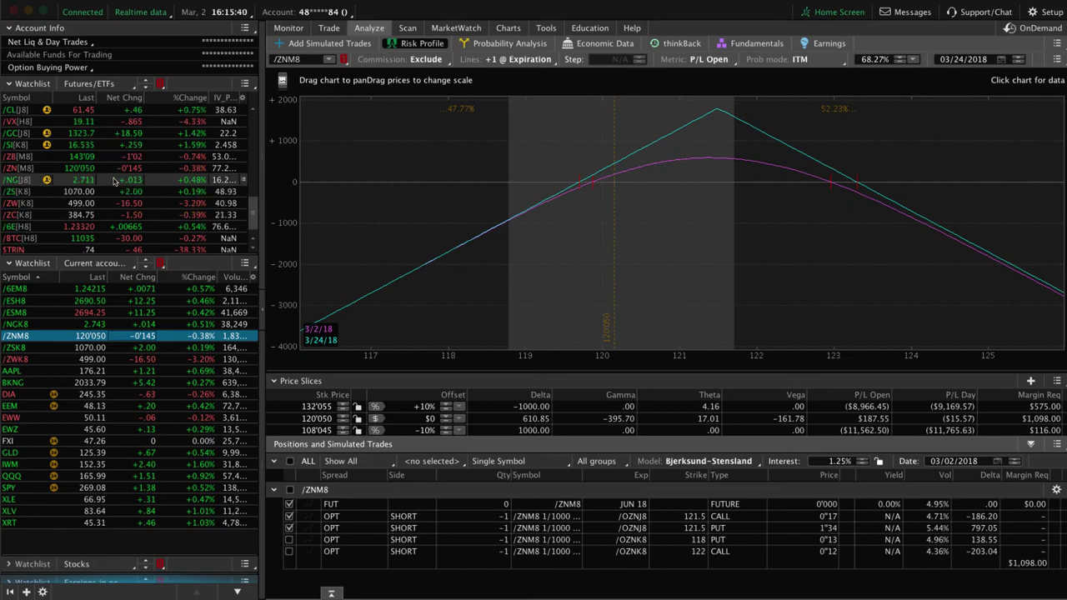
click(111, 169)
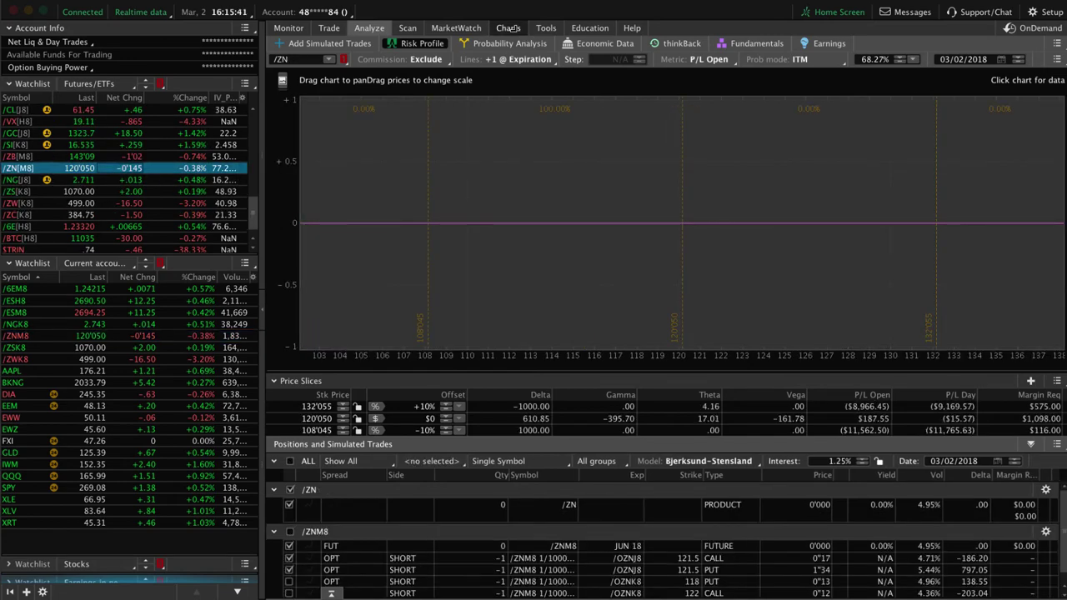
click(509, 29)
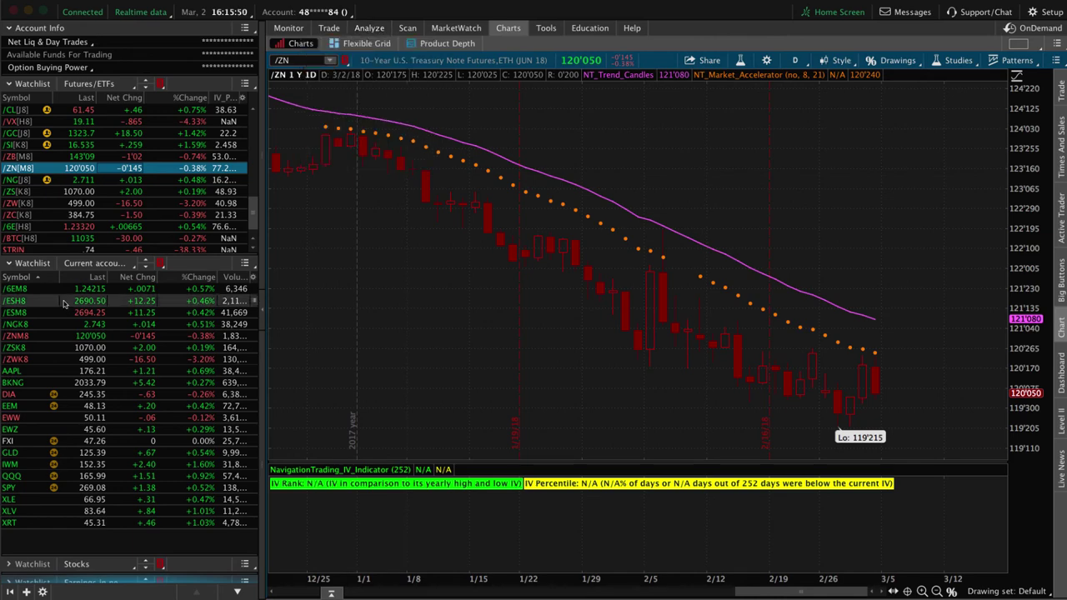
Step: Return to /ZNM8's risk profile and include only the short 118 put and 122 call options, excluding both 121.5 options
click(58, 335)
click(368, 28)
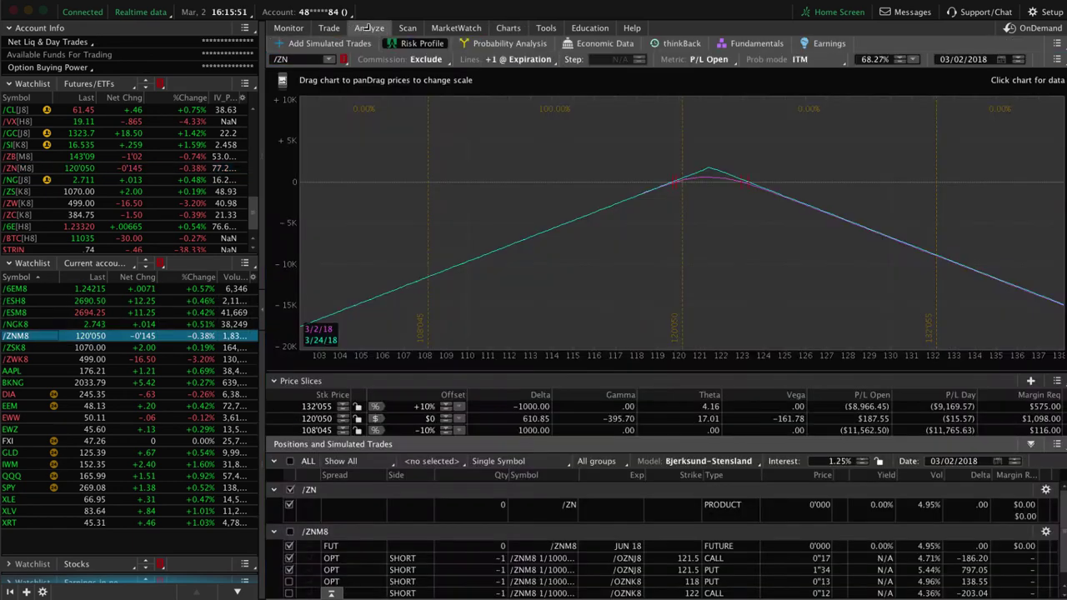
click(289, 551)
click(289, 539)
click(289, 515)
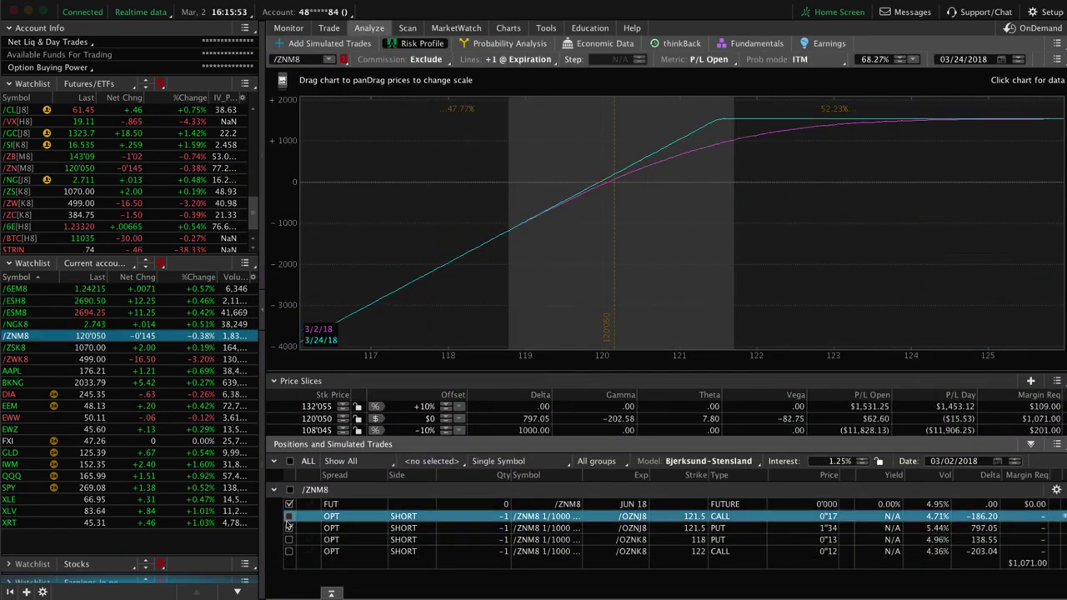
click(289, 527)
click(290, 539)
click(289, 551)
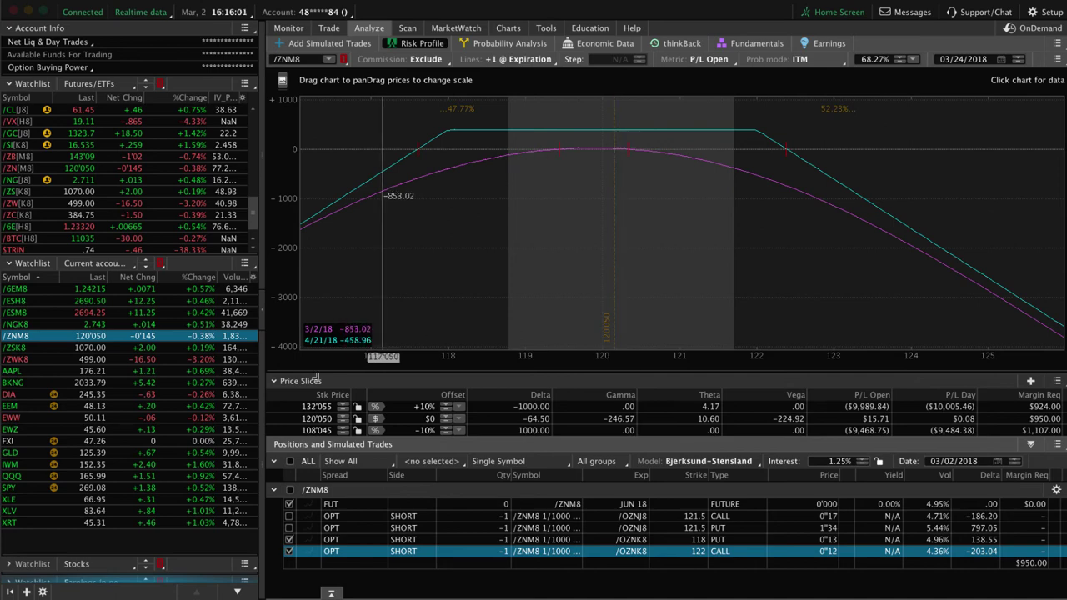
Step: Open /ZSK8's risk profile and isolate the 1040/1050 call spread by excluding the 980, 990, 1120 and 1130 options
click(189, 348)
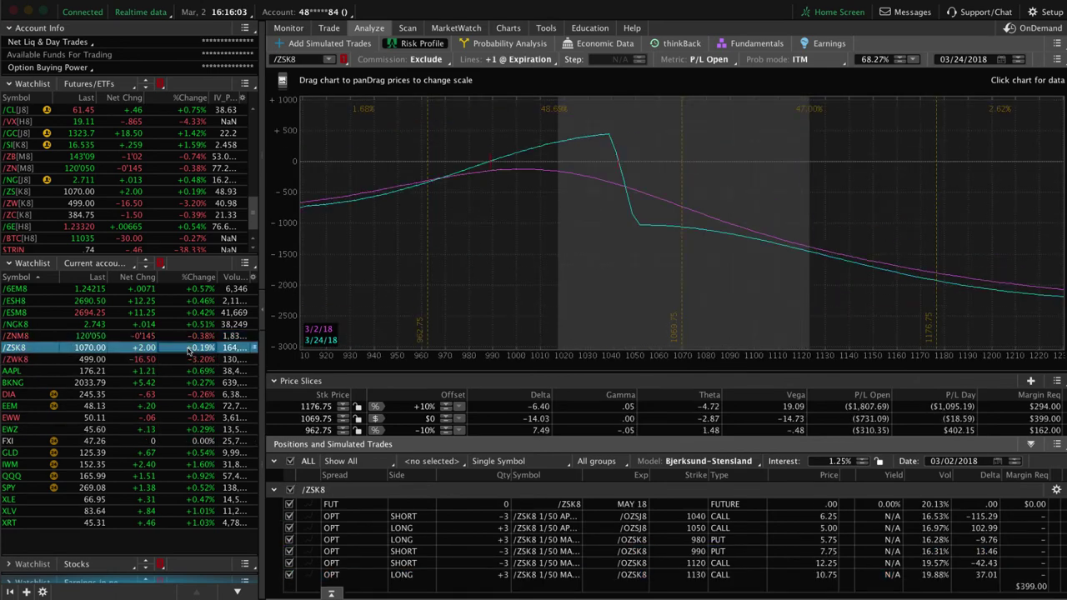
click(289, 539)
click(289, 551)
click(289, 562)
click(289, 574)
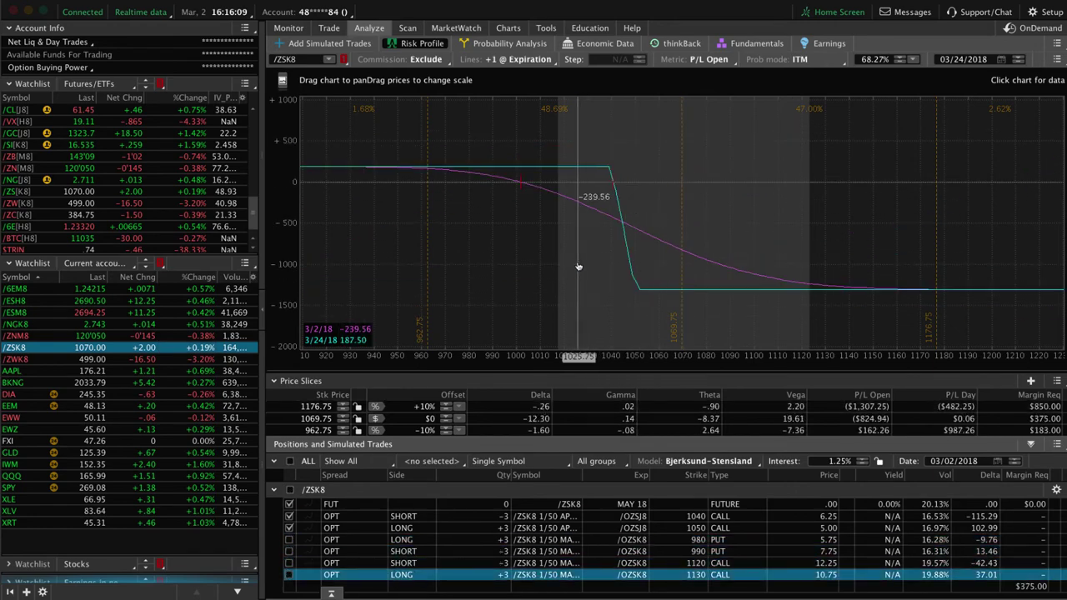
Step: Switch the /ZSK8 risk profile to the iron condor with the 980/990 puts and 1120/1130 calls, excluding the 1040/1050 call spread
click(289, 516)
click(289, 528)
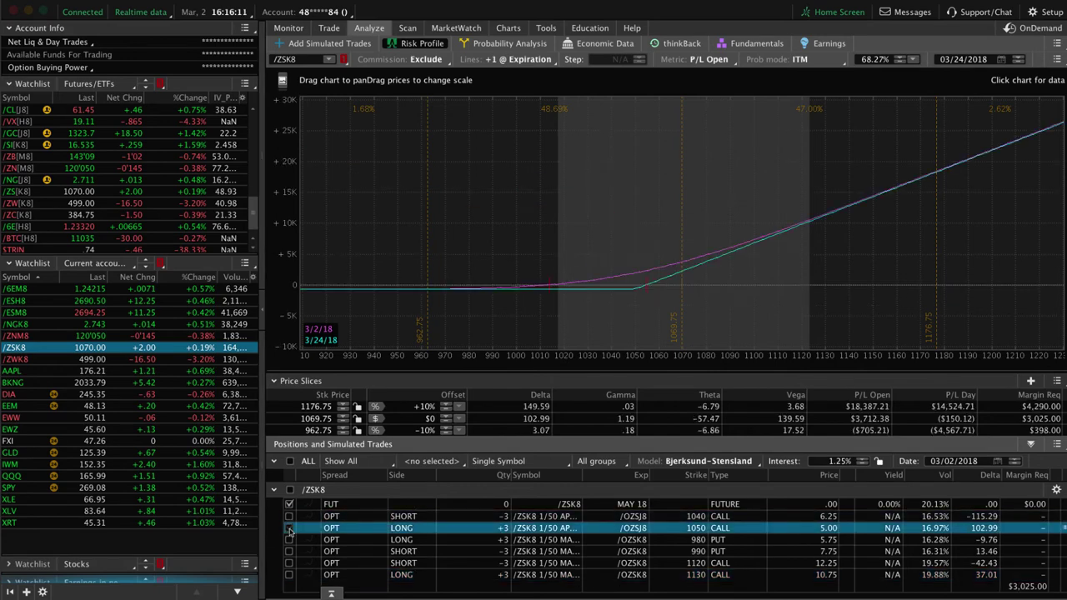
click(289, 539)
click(289, 551)
click(289, 562)
click(289, 575)
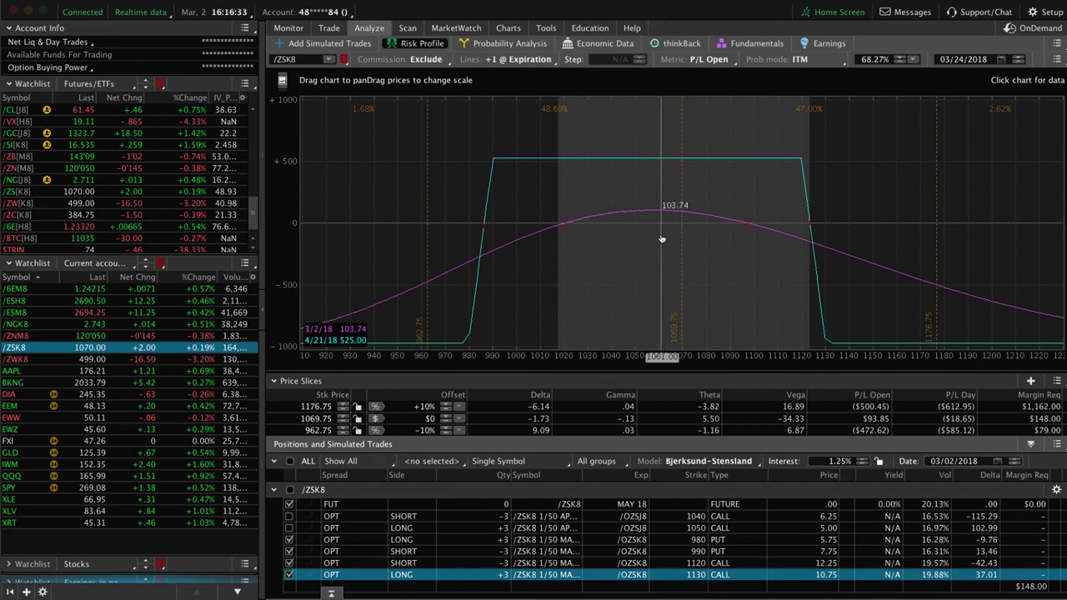
Step: Review AAPL's risk profile and price chart, and open its option chain
click(196, 370)
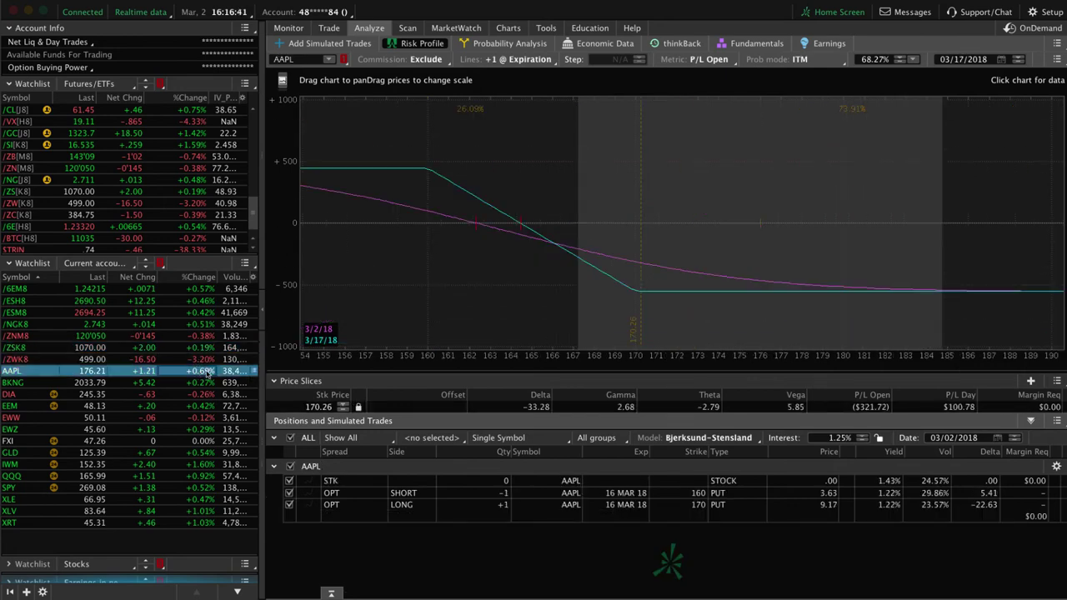
click(507, 28)
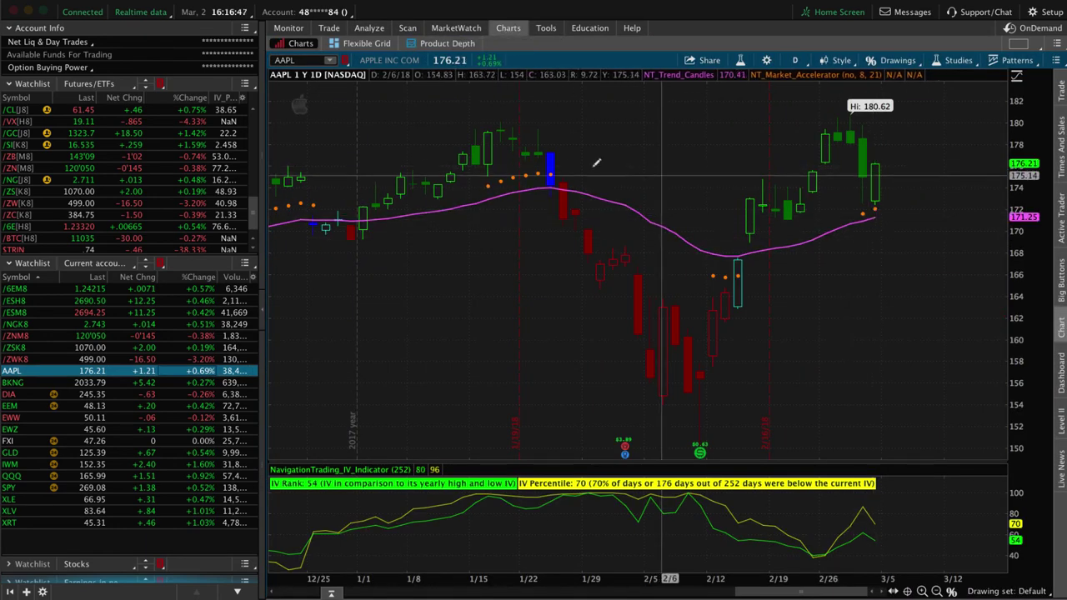
click(374, 28)
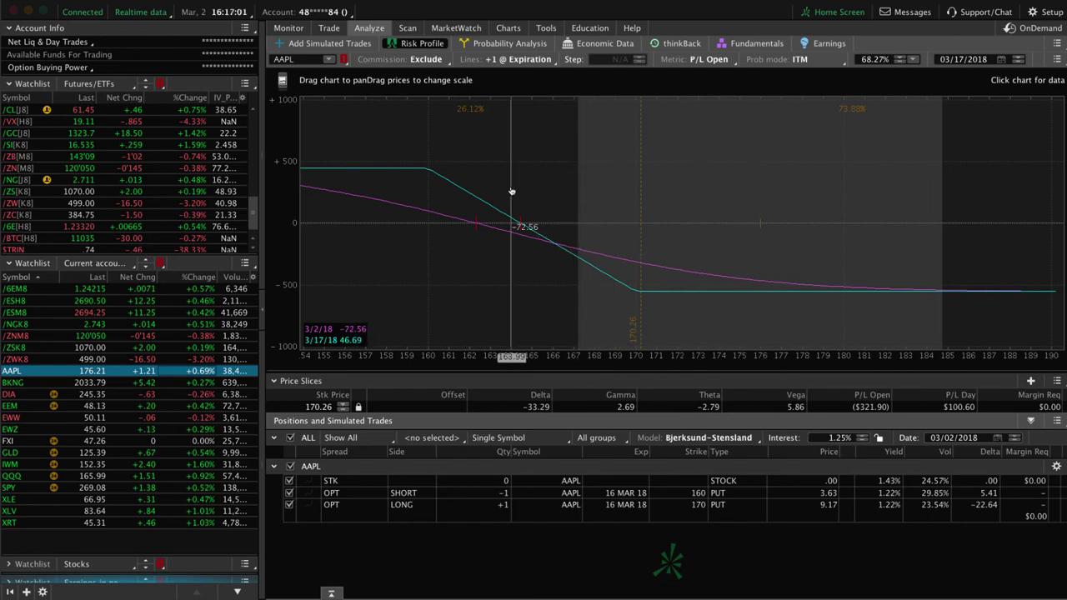
click(328, 27)
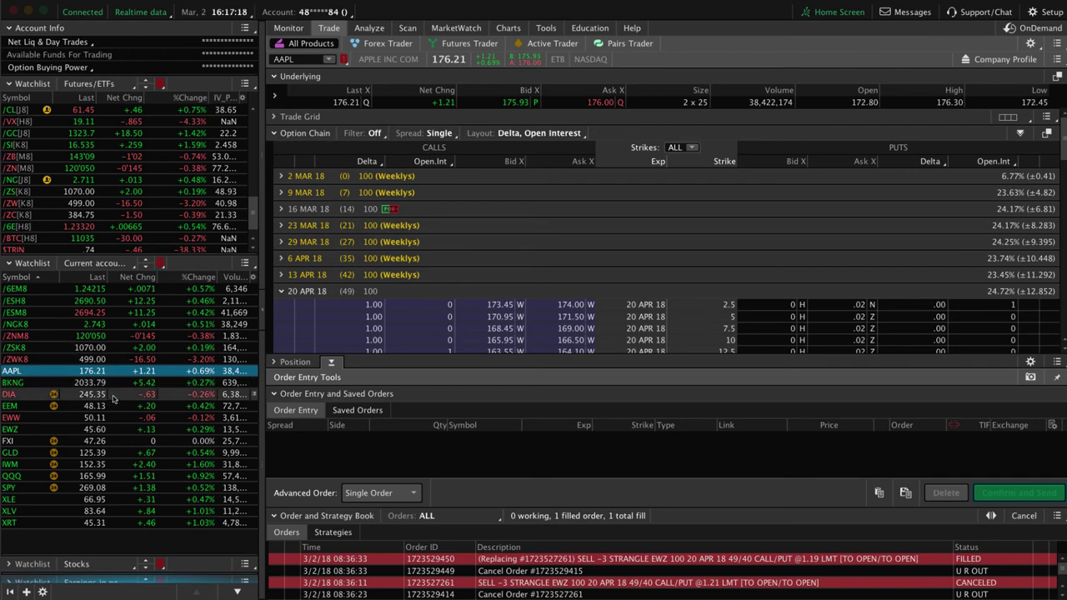
Step: Review the risk profiles of EEM and EWW in turn
click(114, 405)
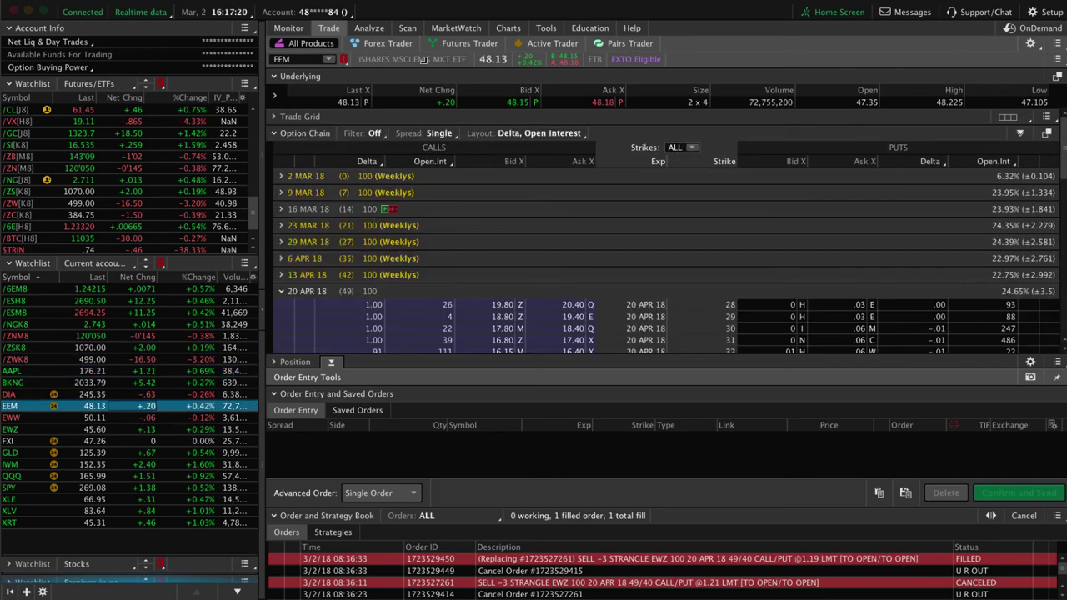
click(371, 30)
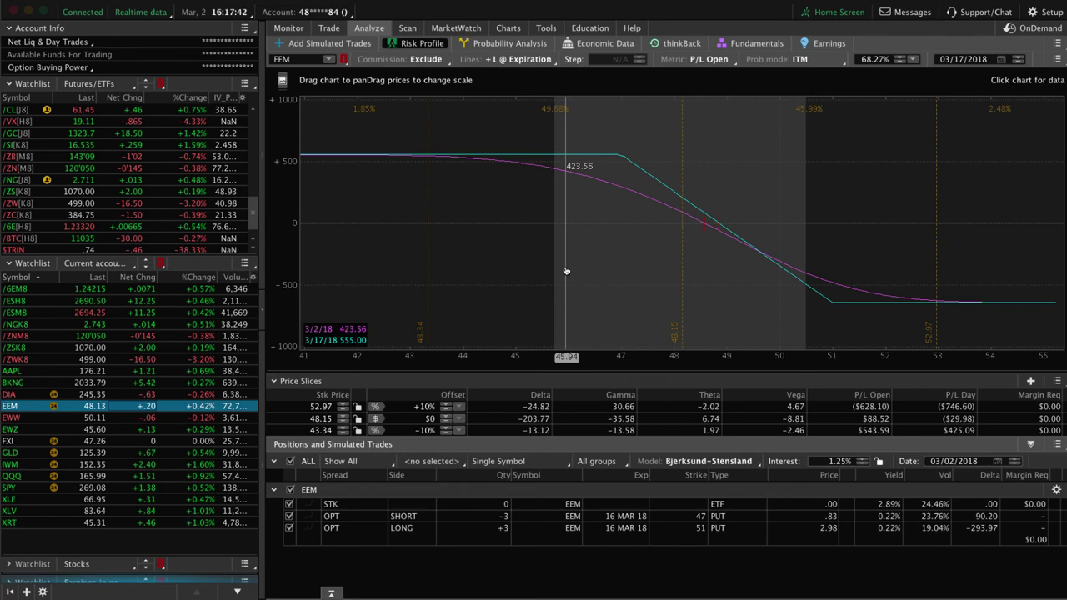
click(183, 417)
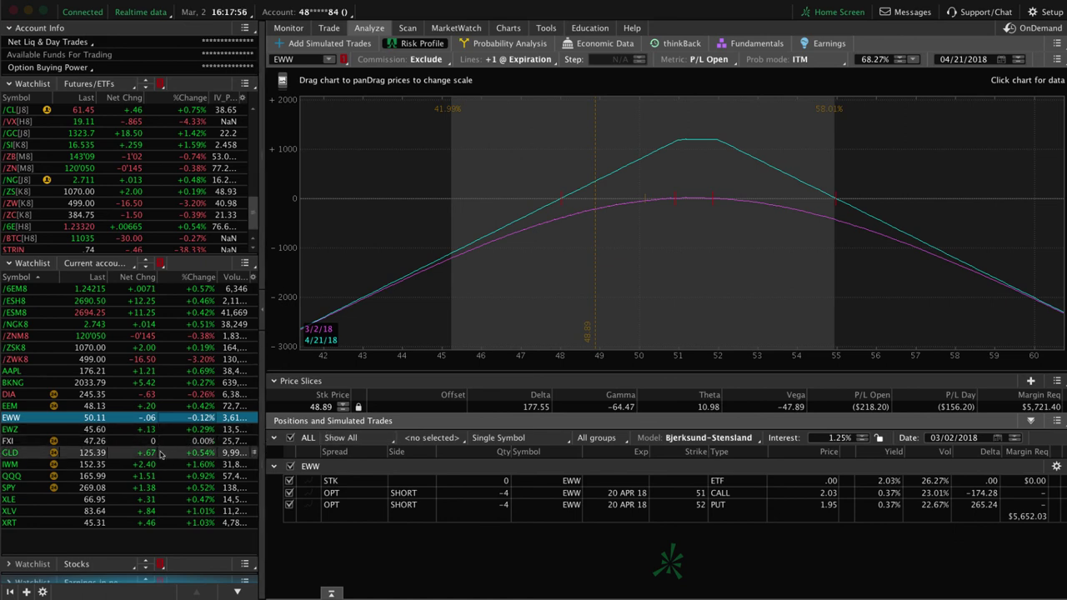
Step: Open IWM's risk profile and switch from the March 149/152 put spread to the April 140/143 put and 161/164 call iron condor
click(165, 465)
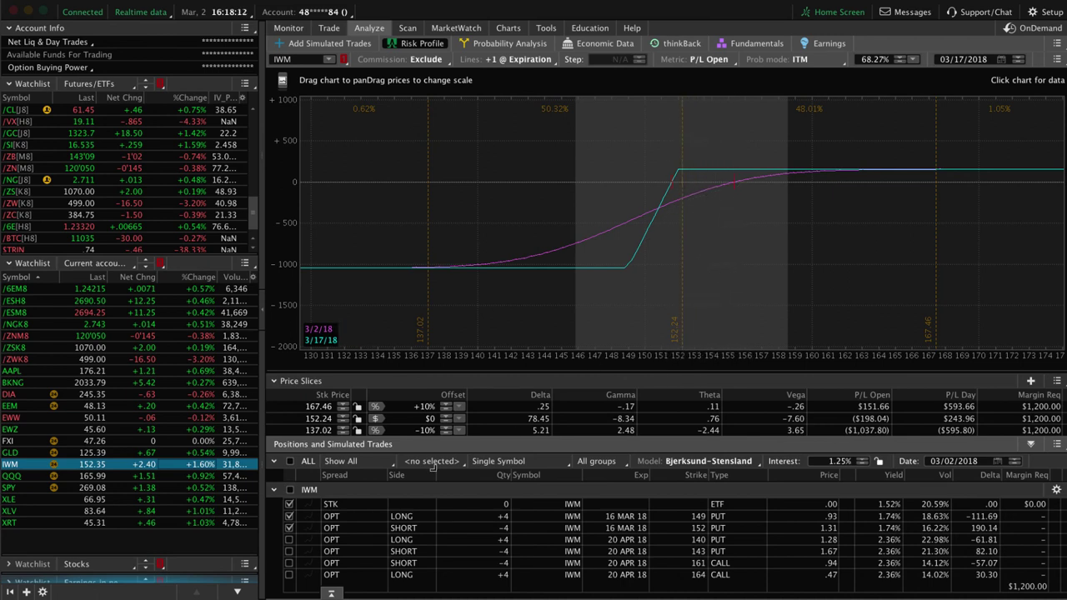
click(289, 516)
click(289, 527)
click(289, 539)
click(289, 551)
click(289, 563)
click(289, 574)
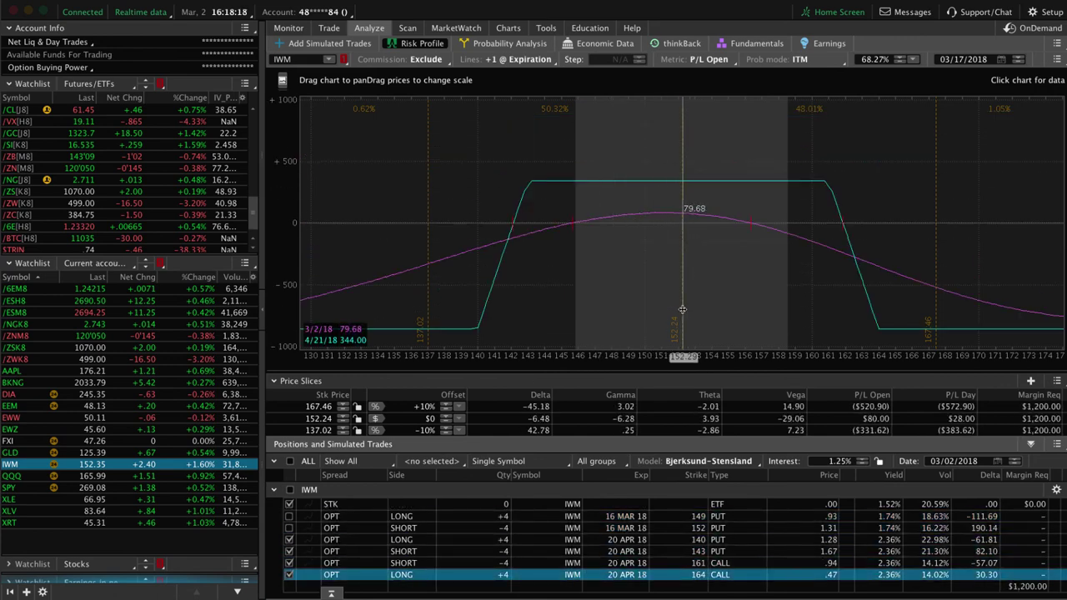
Step: Open QQQ's risk profile and switch from the 164/167 call spread to the 163/166 call spread
click(201, 477)
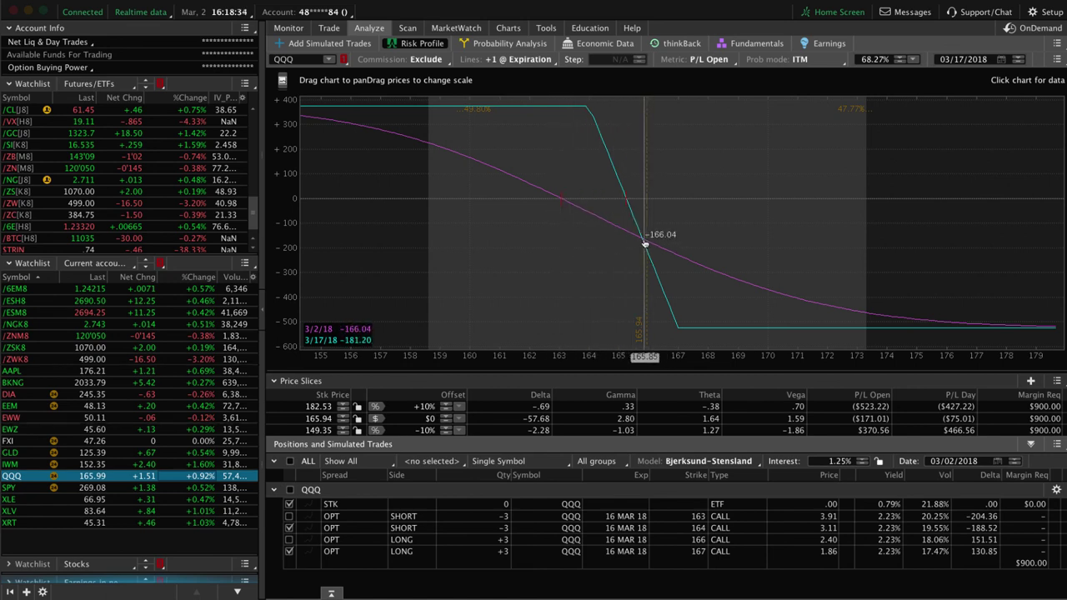
click(290, 517)
click(289, 529)
click(289, 540)
click(289, 551)
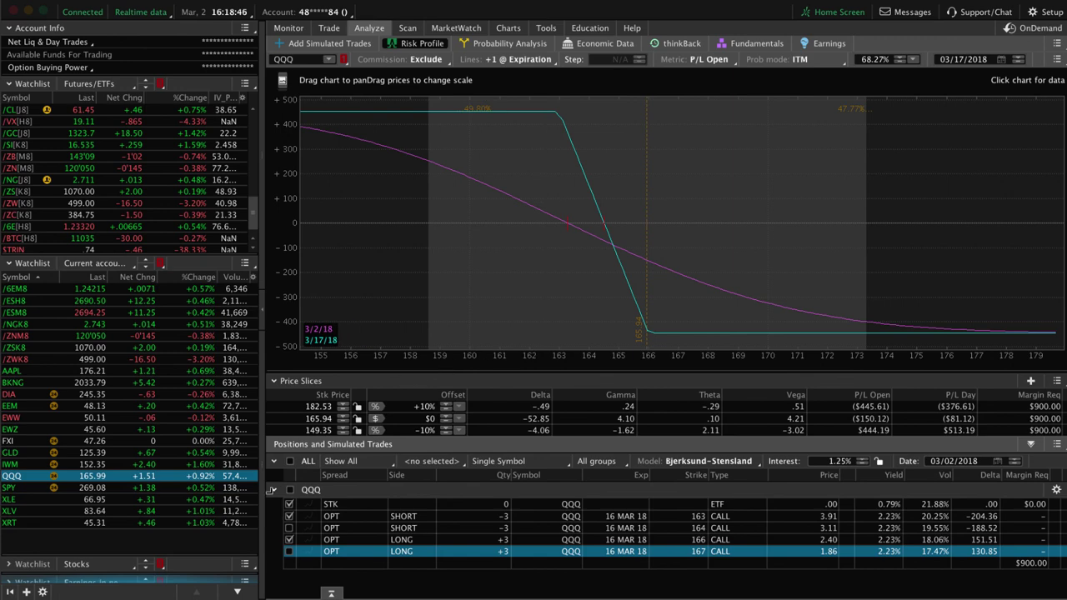
Step: Review the risk profiles of XLE, with its price slice set to 66.96, and XRT
click(199, 498)
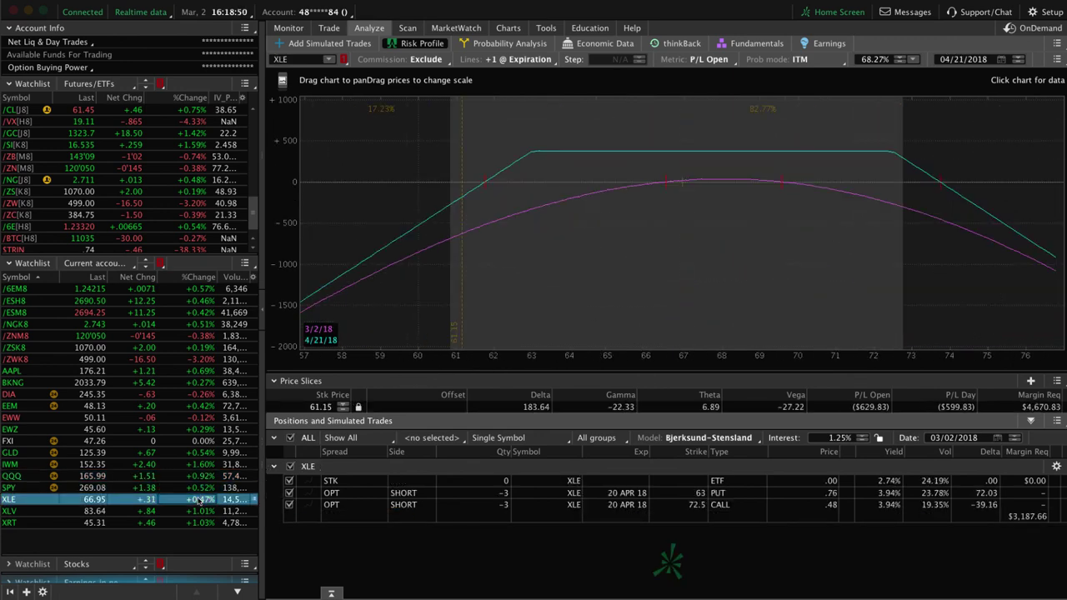
drag(643, 309, 600, 309)
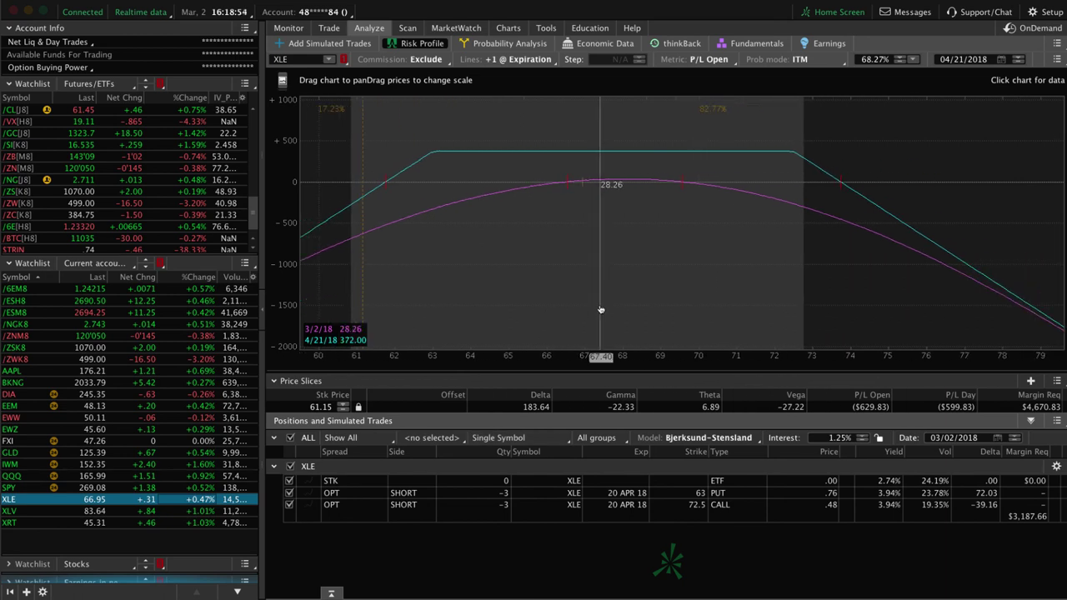
click(584, 221)
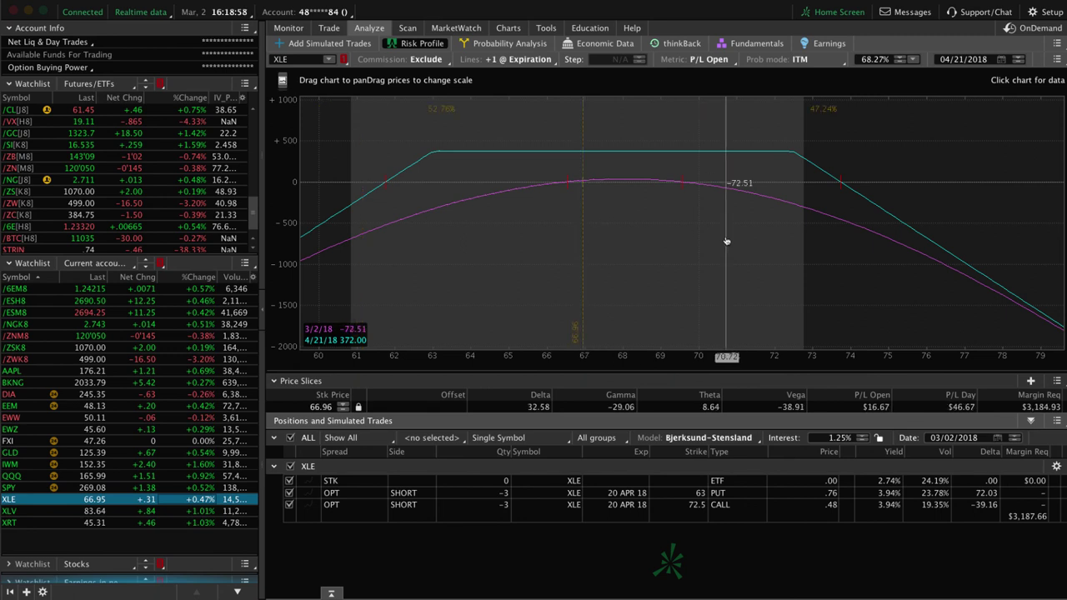
click(207, 523)
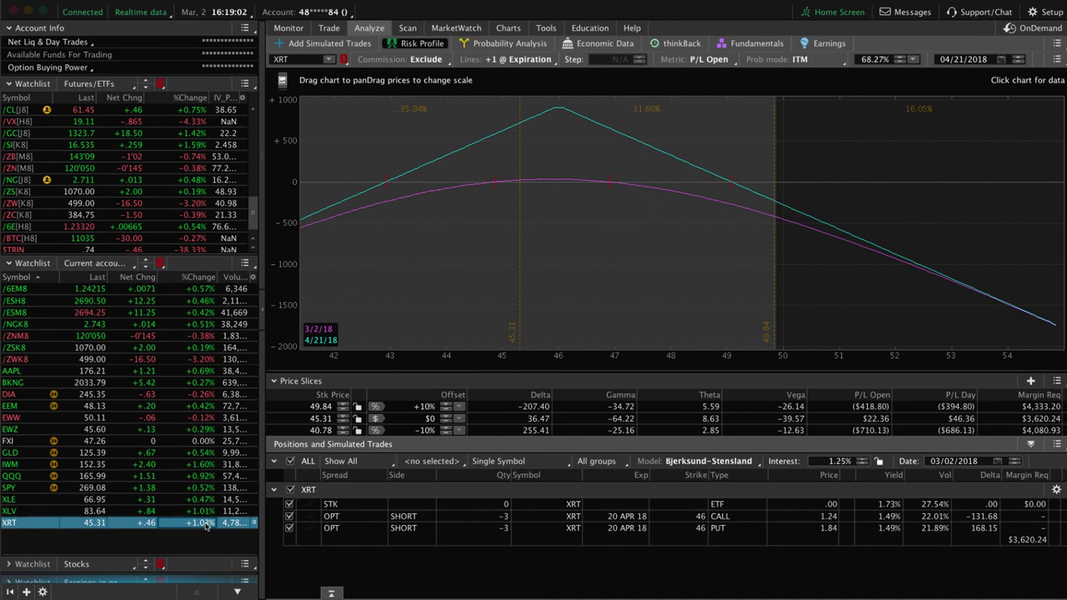